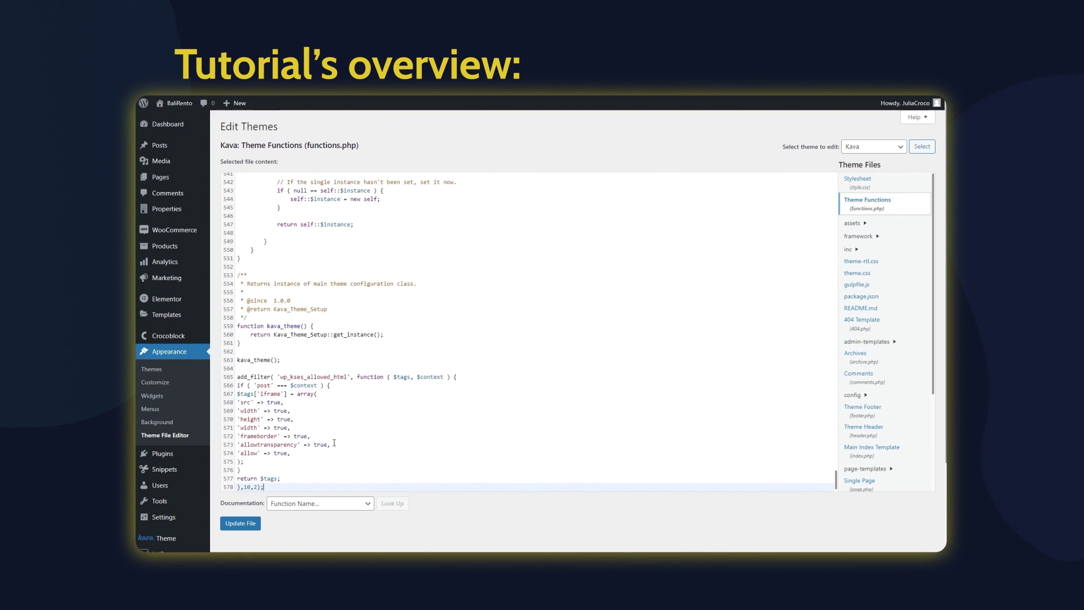
Preview the finished setup: the iframe filter code, meta field list, Villa Tour video and Repeater for embed source.
double_click(265, 393)
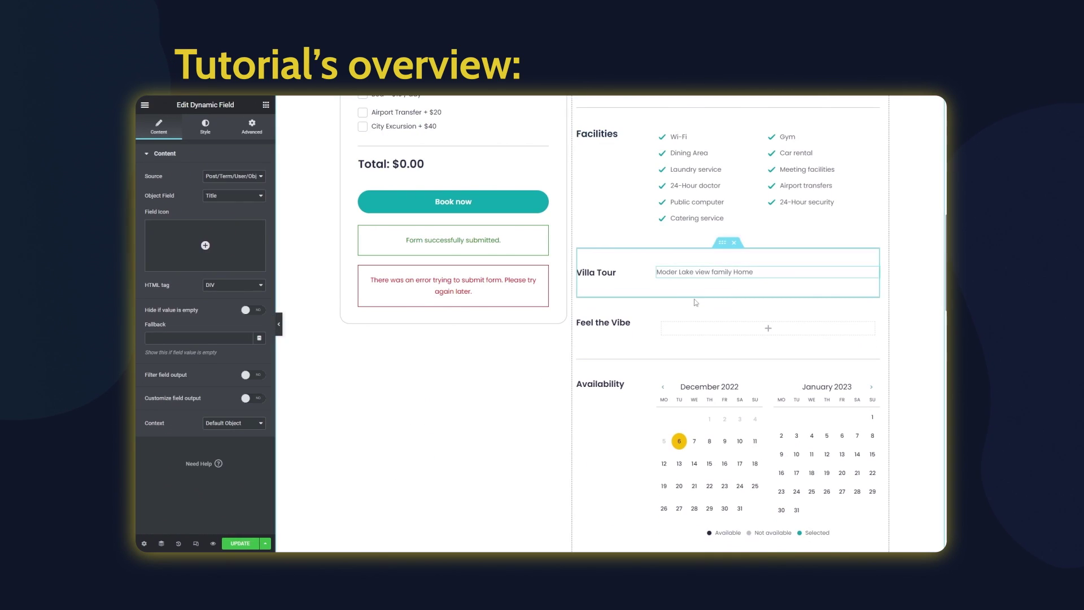
click(245, 195)
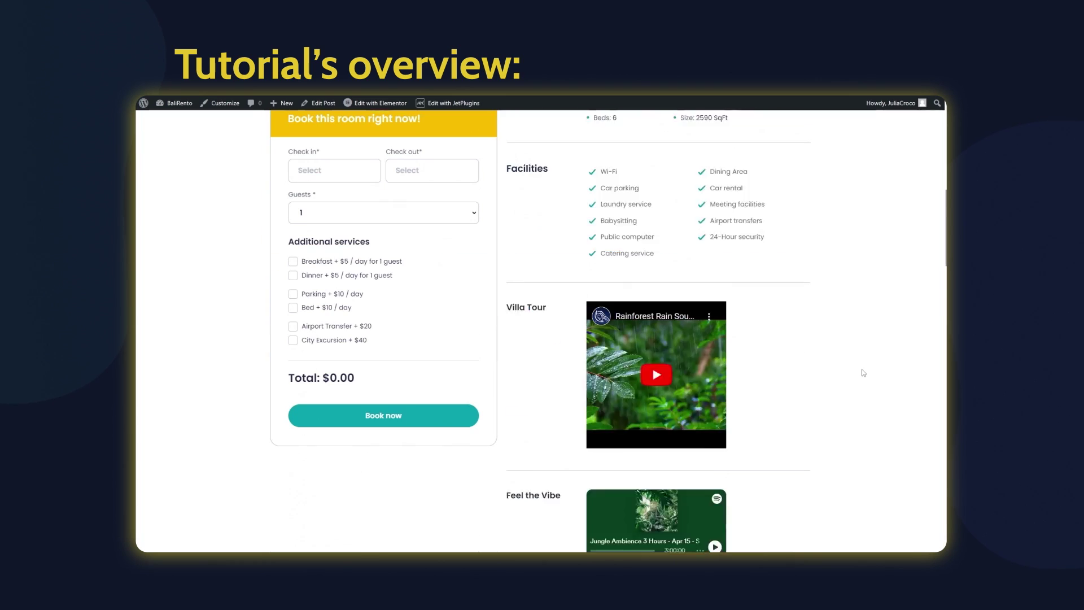
click(658, 243)
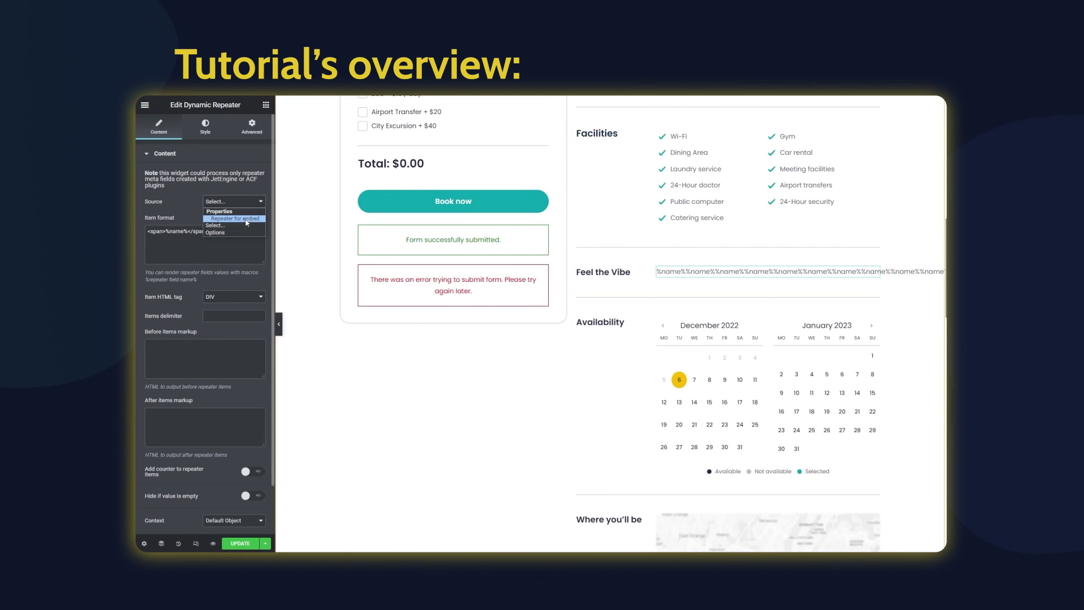
click(246, 218)
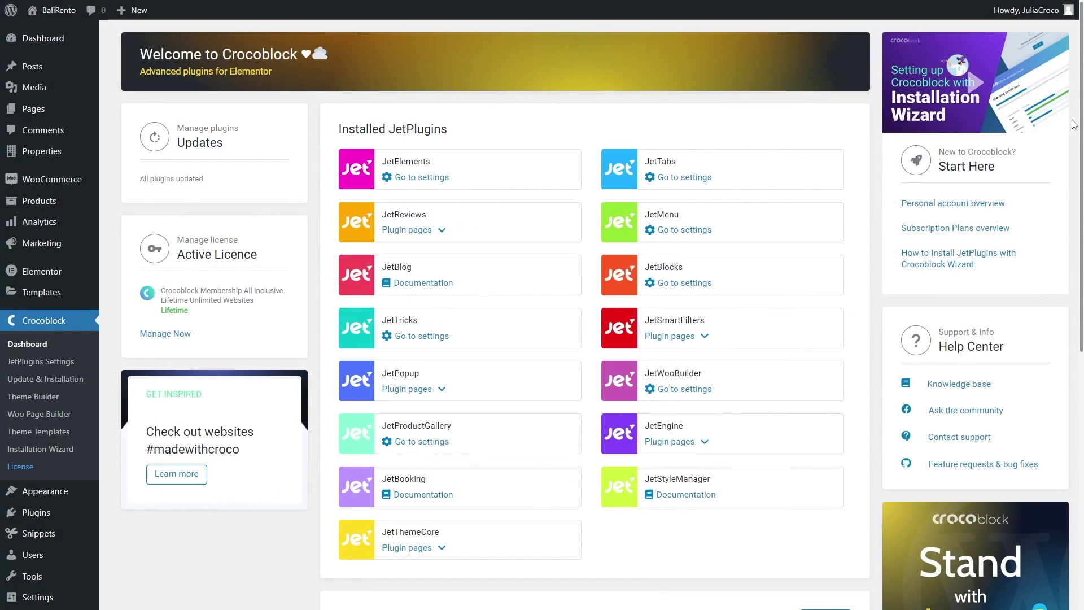
Open the Properties post type in JetEngine Post Types and collapse General Settings.
scroll(1069, 127, down, 7)
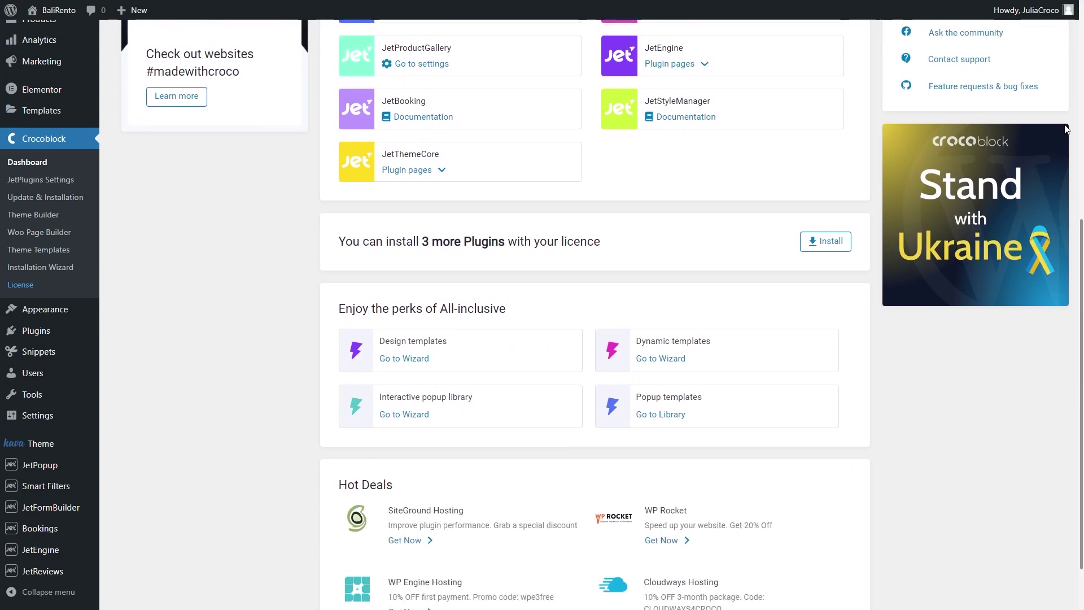
mouse_move(81, 550)
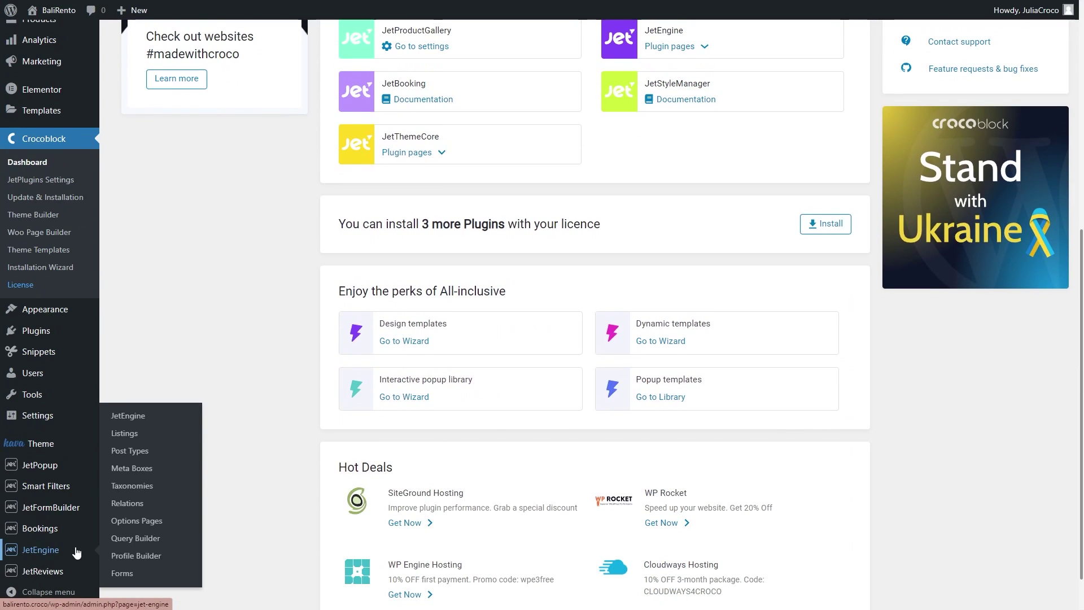
click(178, 452)
click(144, 110)
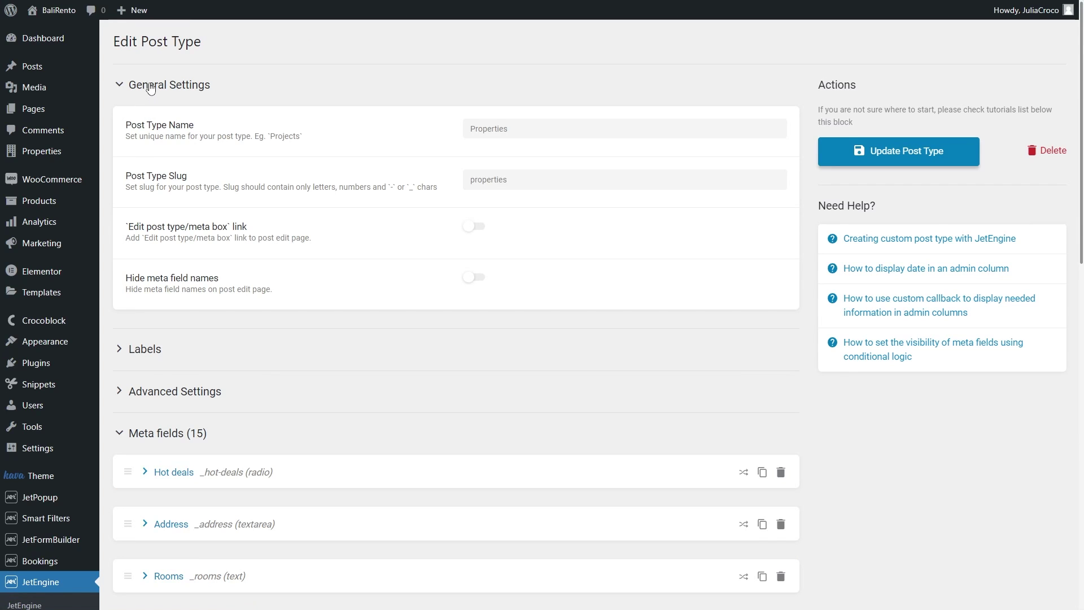
click(150, 85)
Expand the Embed video meta field and confirm its field type is Textarea.
scroll(311, 214, down, 2)
scroll(311, 213, down, 8)
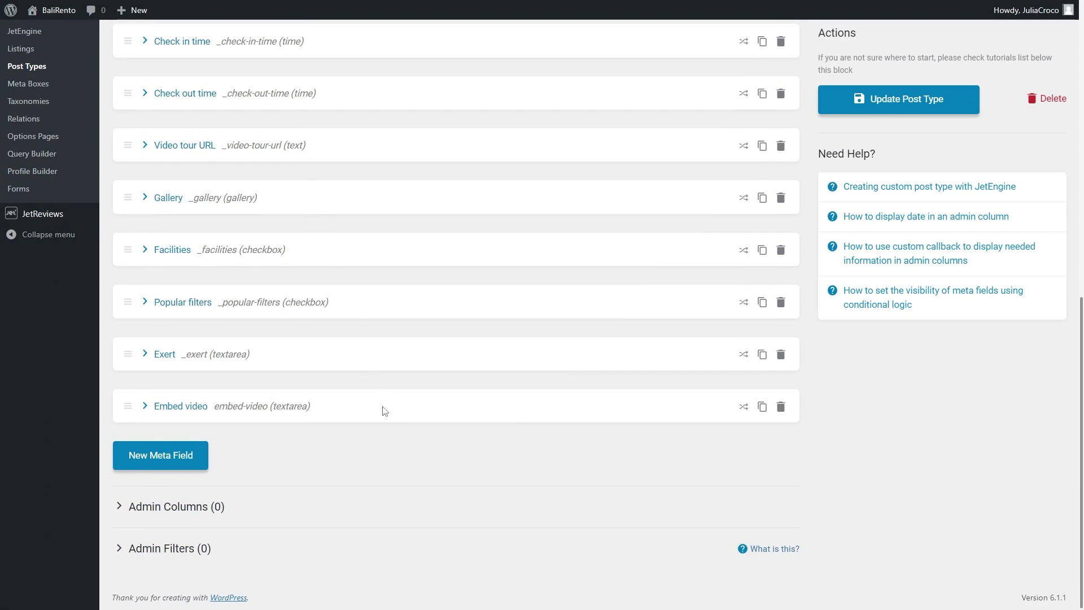
click(249, 406)
scroll(250, 408, down, 2)
scroll(249, 407, down, 3)
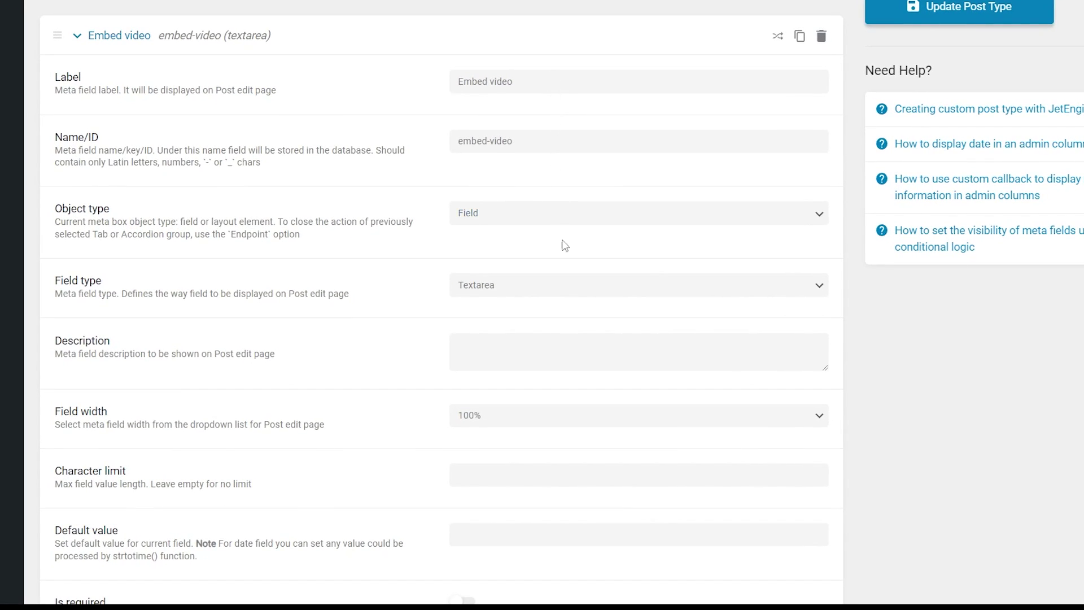
click(568, 288)
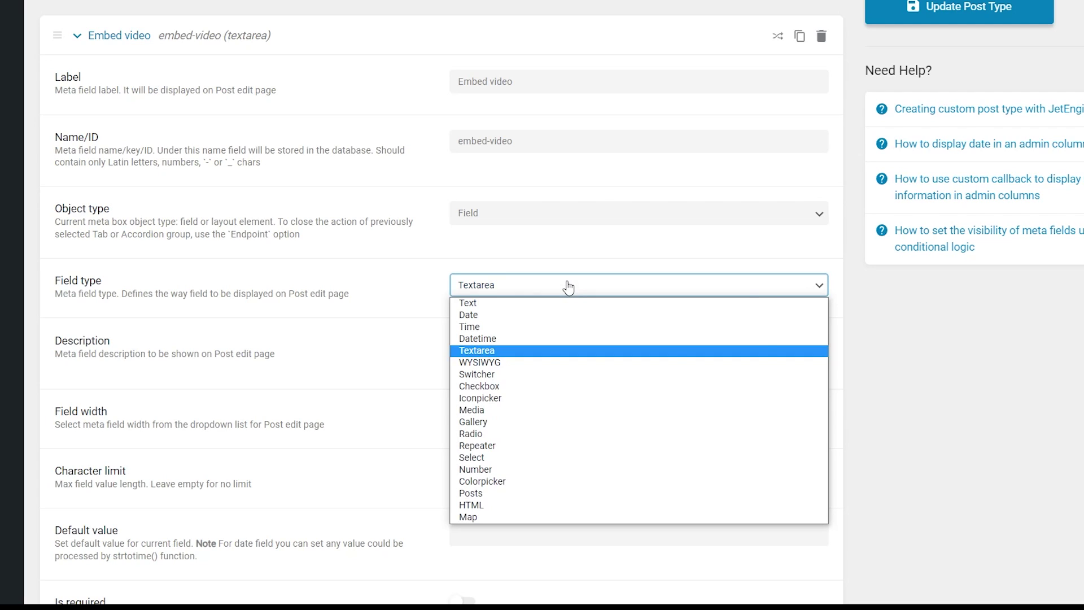
click(570, 352)
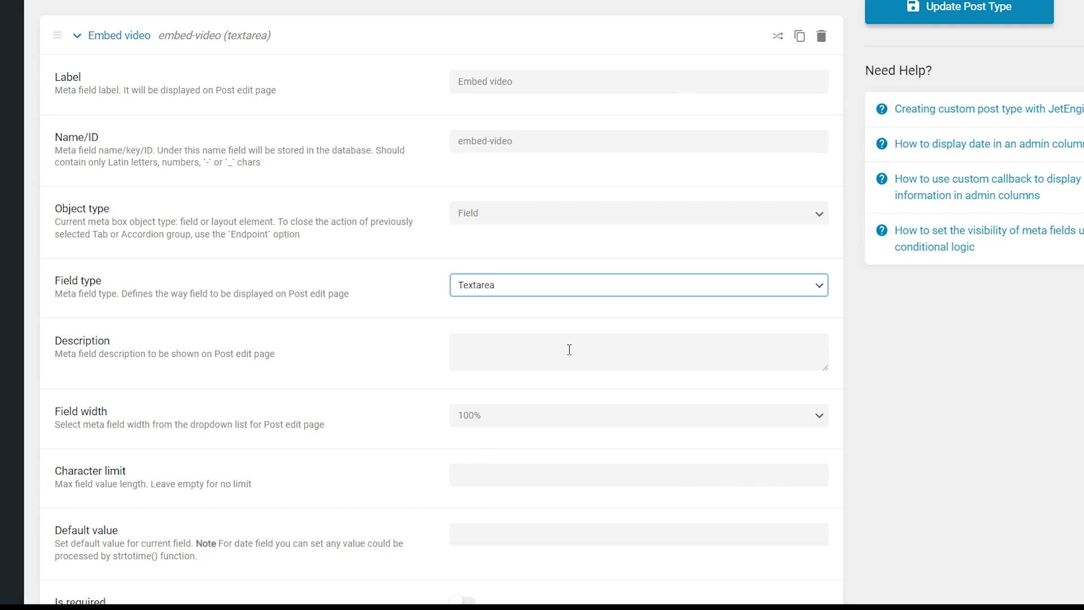
Add a new meta field labelled 'Embed song' (ID embed-song) with Textarea field type.
click(260, 42)
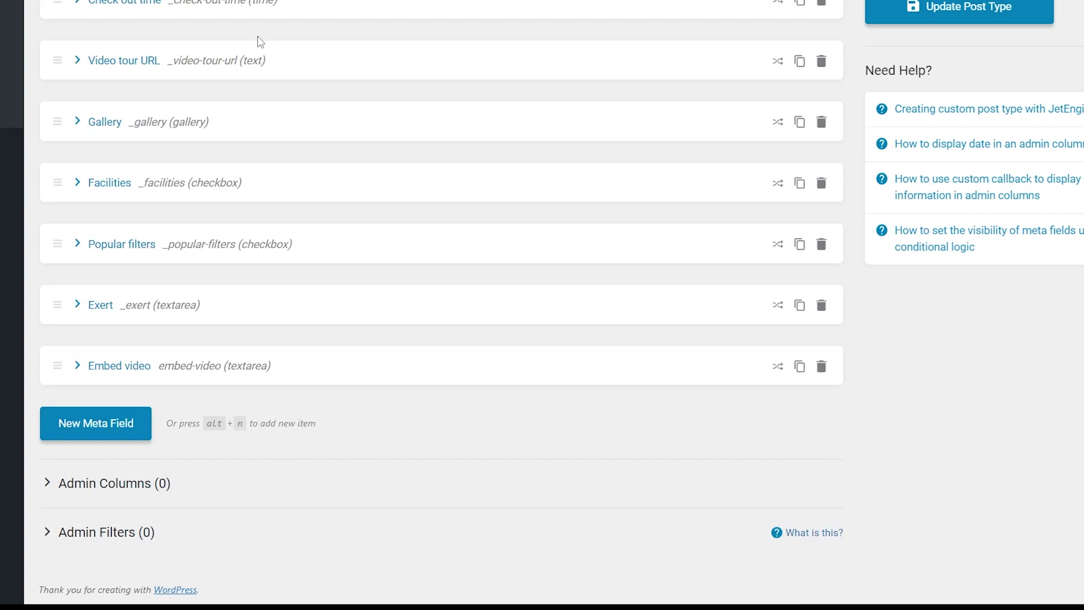
click(126, 423)
scroll(395, 423, down, 4)
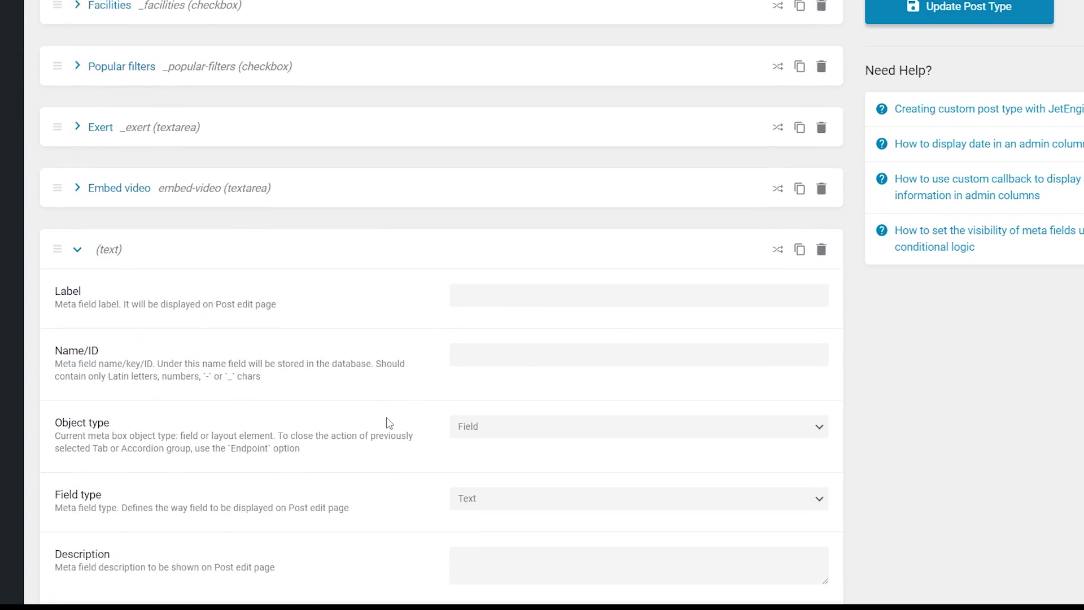
click(468, 275)
text(Embed song)
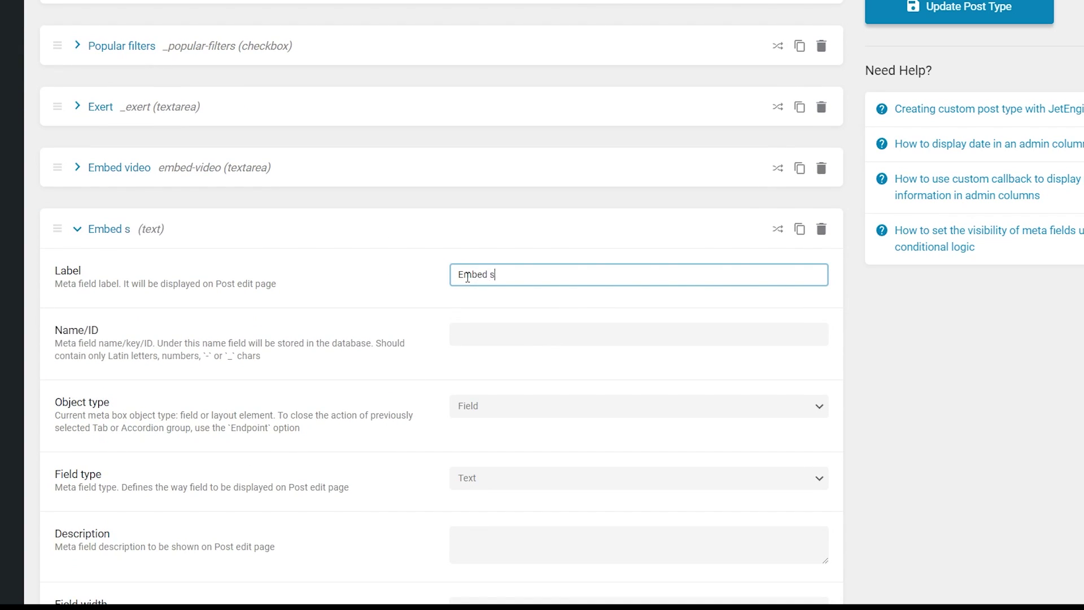
click(525, 330)
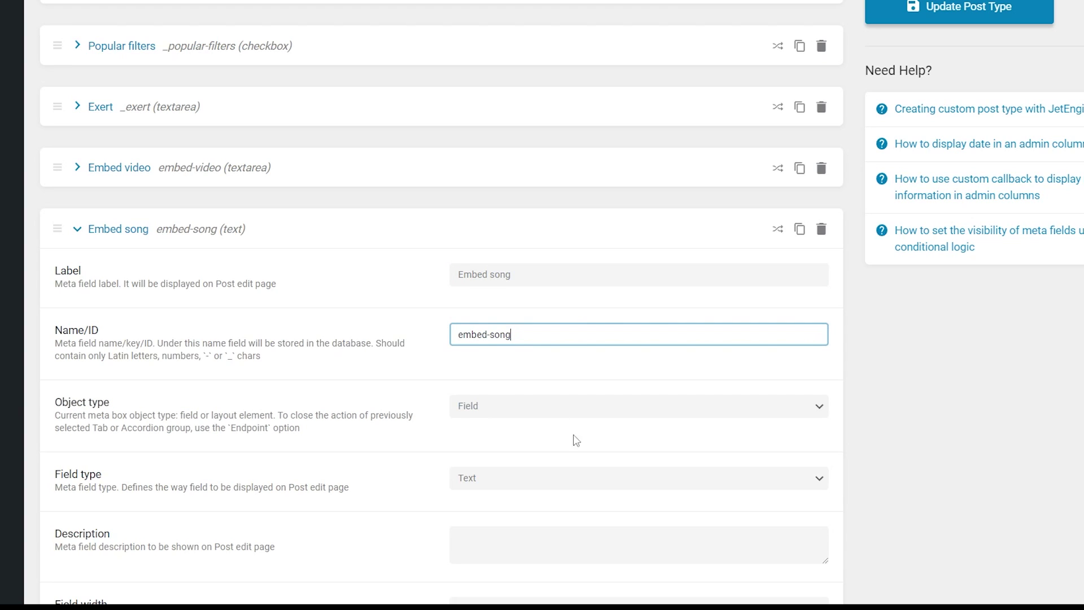
click(590, 480)
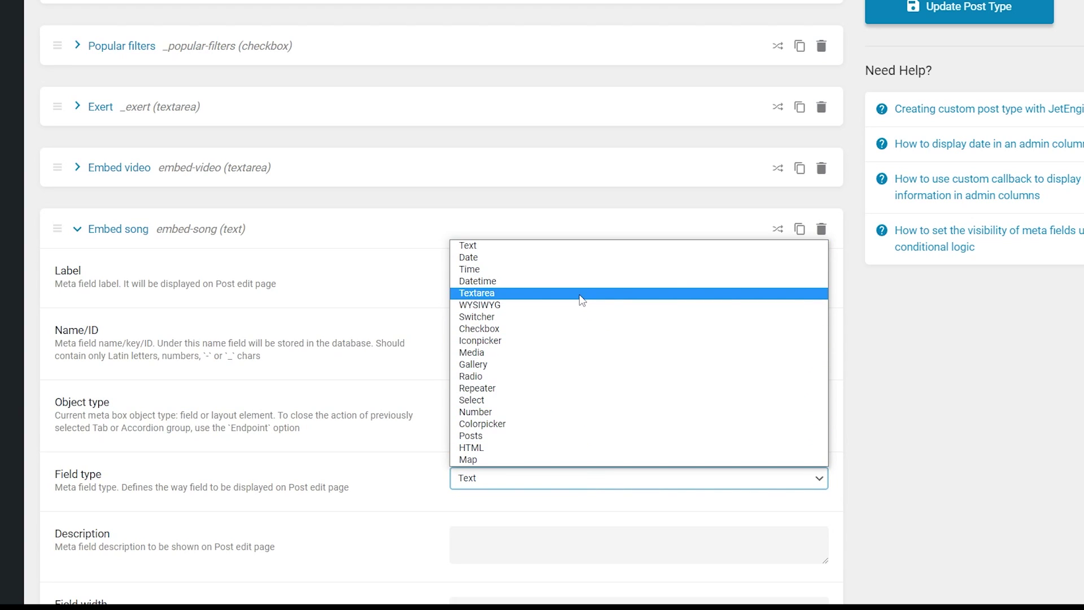
click(581, 295)
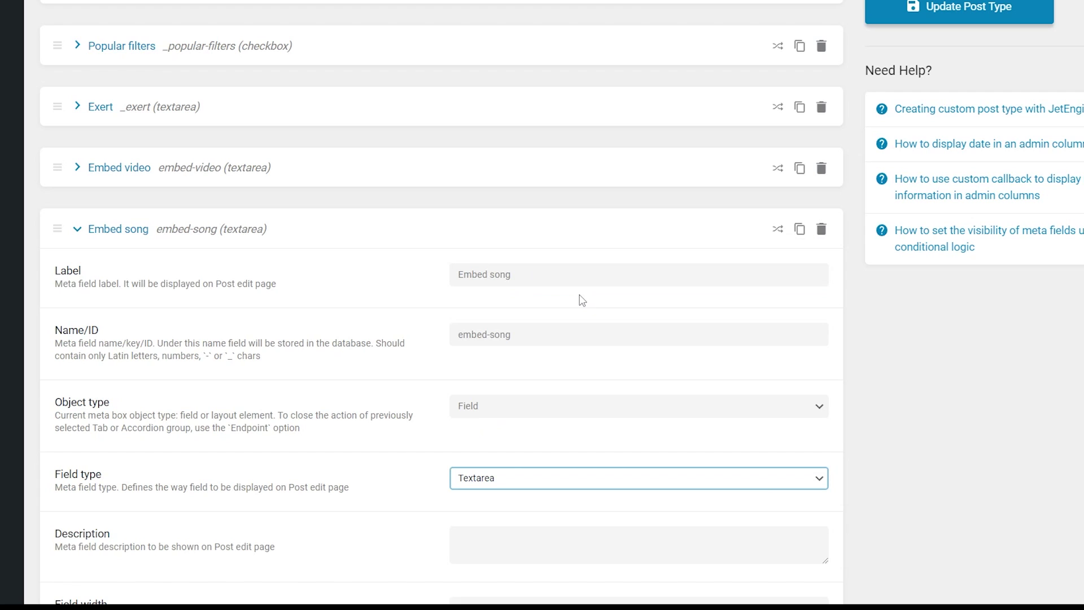
Save the updated Properties post type.
click(938, 8)
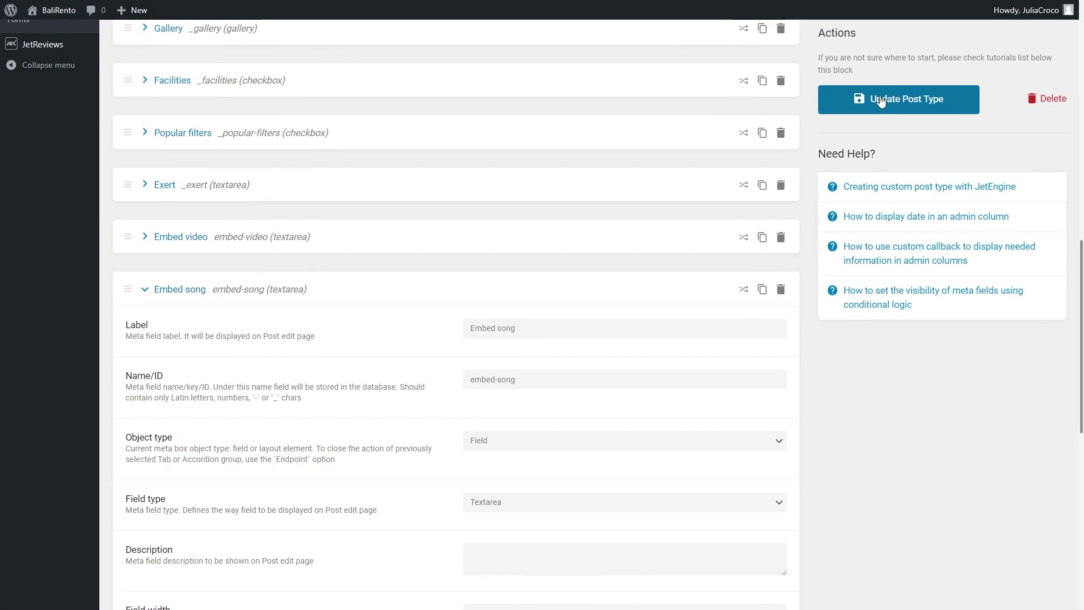
click(879, 99)
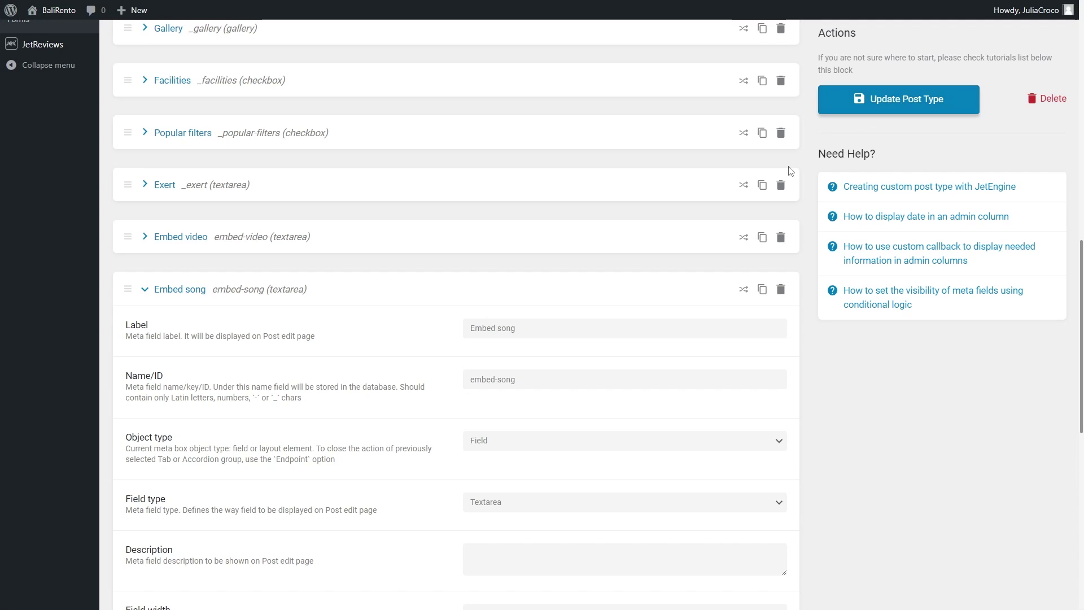
scroll(790, 169, up, 8)
Open the Rainforest Guest House property for editing.
scroll(790, 169, up, 5)
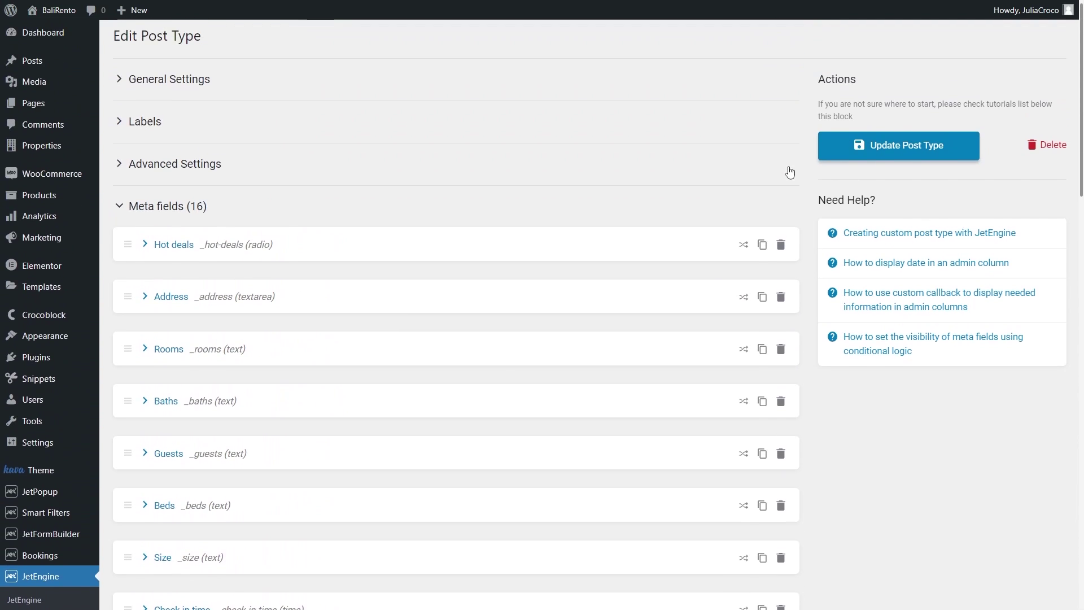
mouse_move(77, 152)
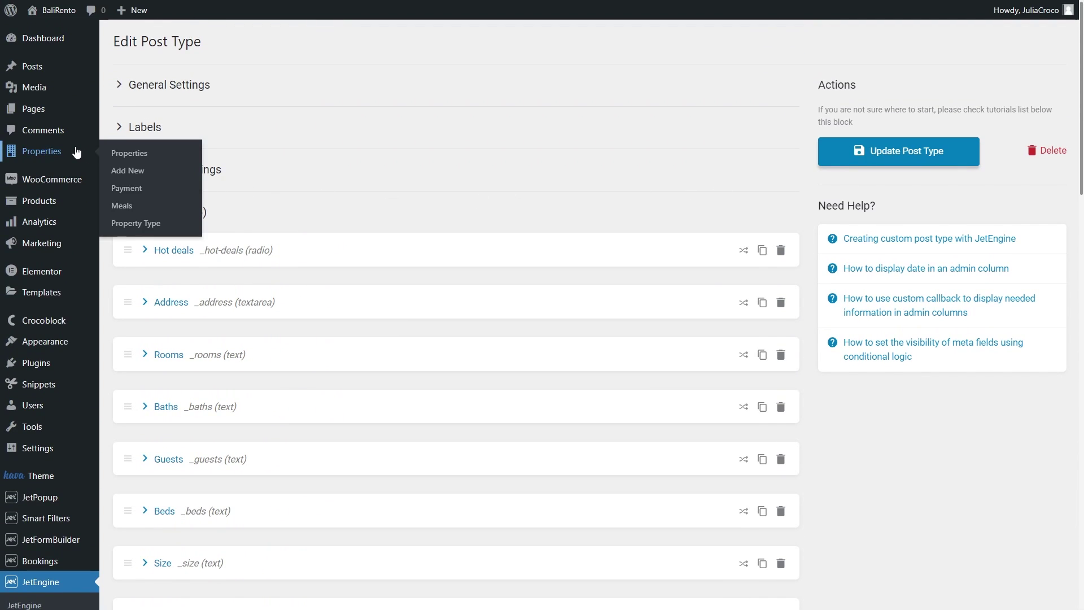
click(155, 154)
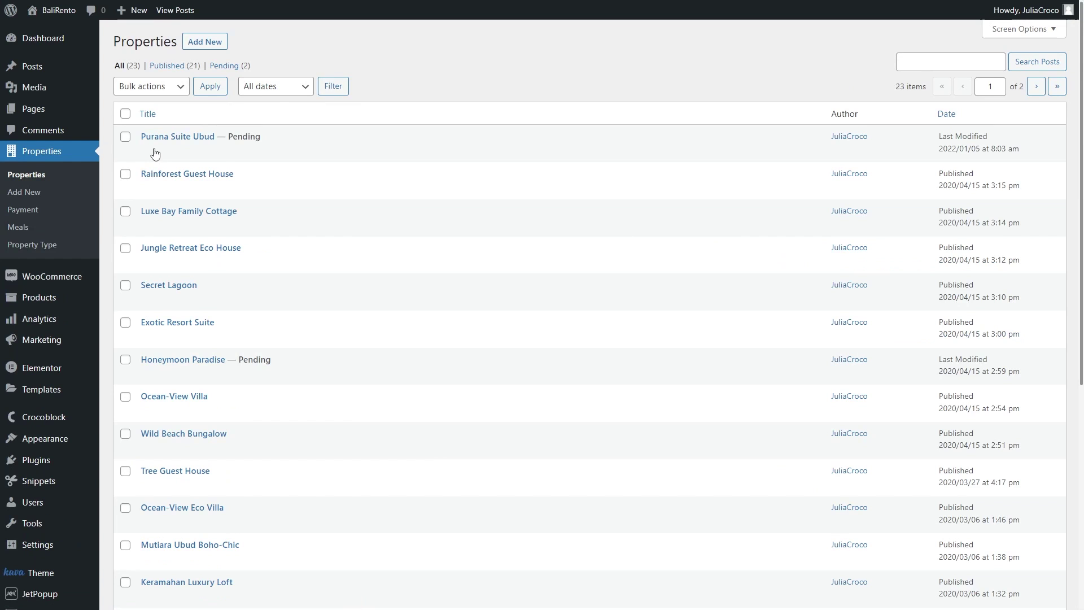
click(149, 190)
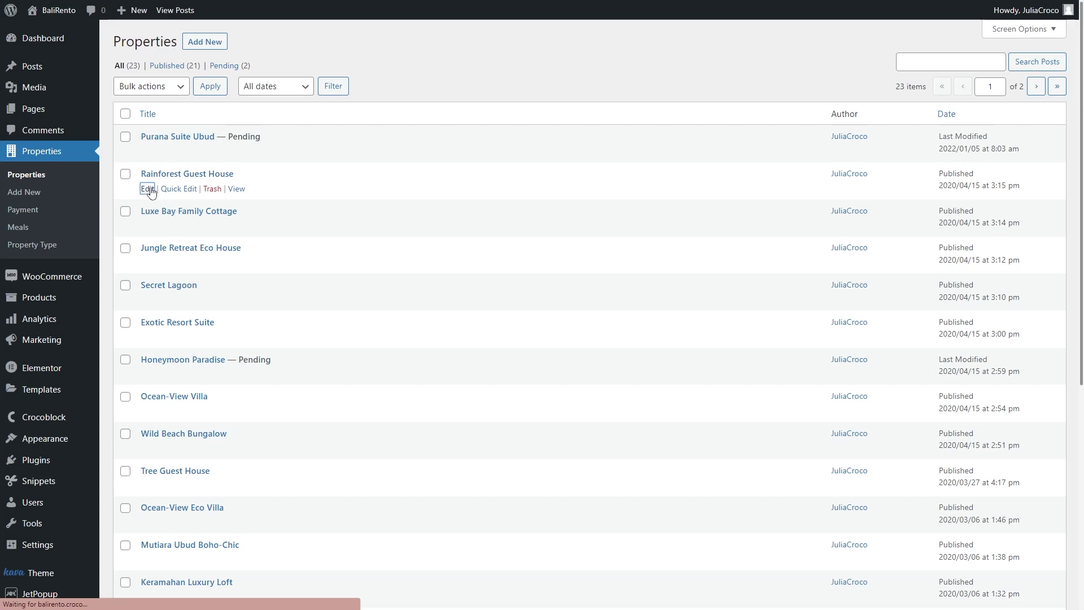
Paste the YouTube code into Embed video and the Spotify code into Embed song, then update.
scroll(152, 192, down, 10)
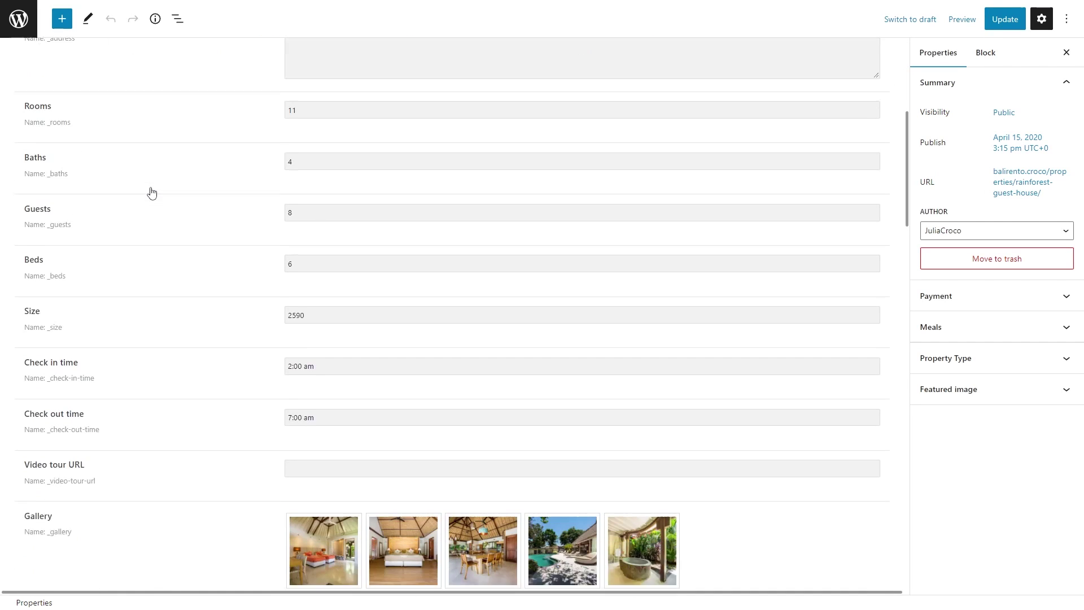
scroll(151, 192, down, 8)
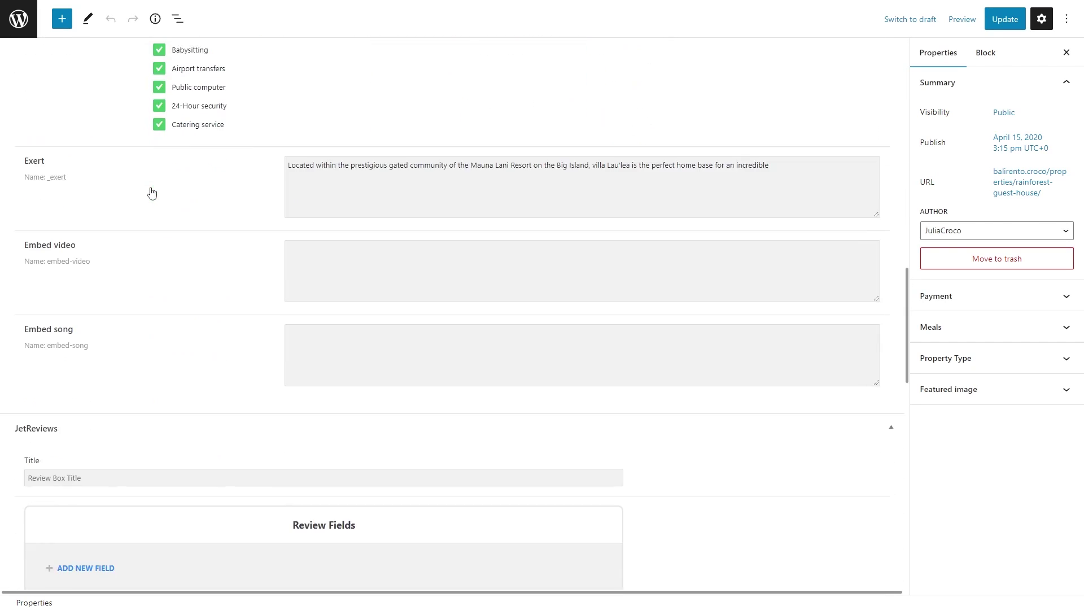
click(335, 255)
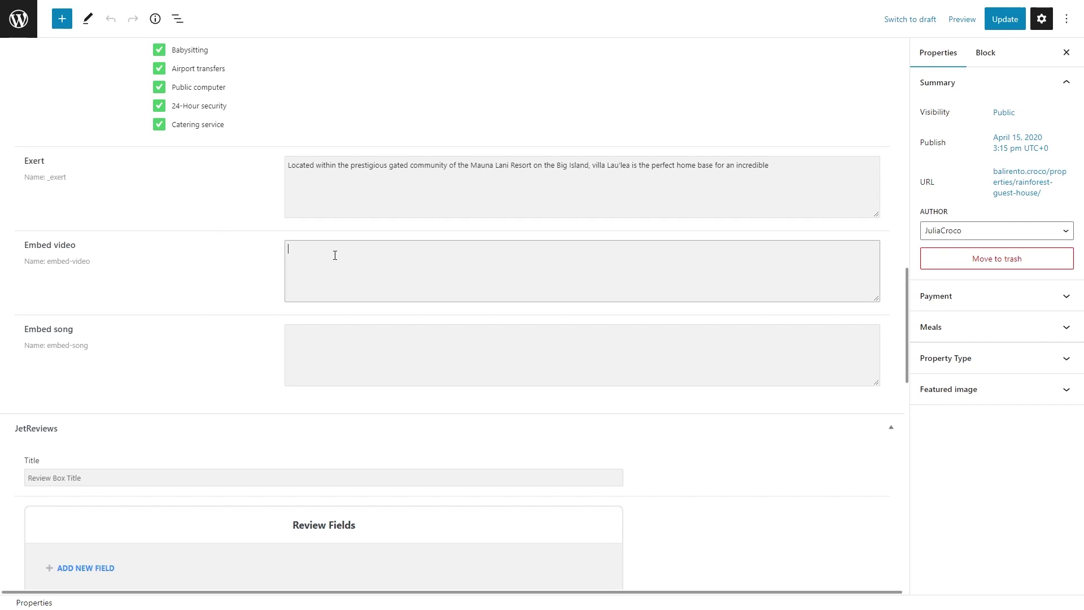
text(<iframe width="560" height="315" src="https://www.youtube.com/embed/ubNfkpbxXUs" title="YouTube video player" frameborder="0" allow="accelerometer; autoplay; clipboard-write; encrypted-media; gyroscope; picture-in-picture" allowfullscreen></iframe>)
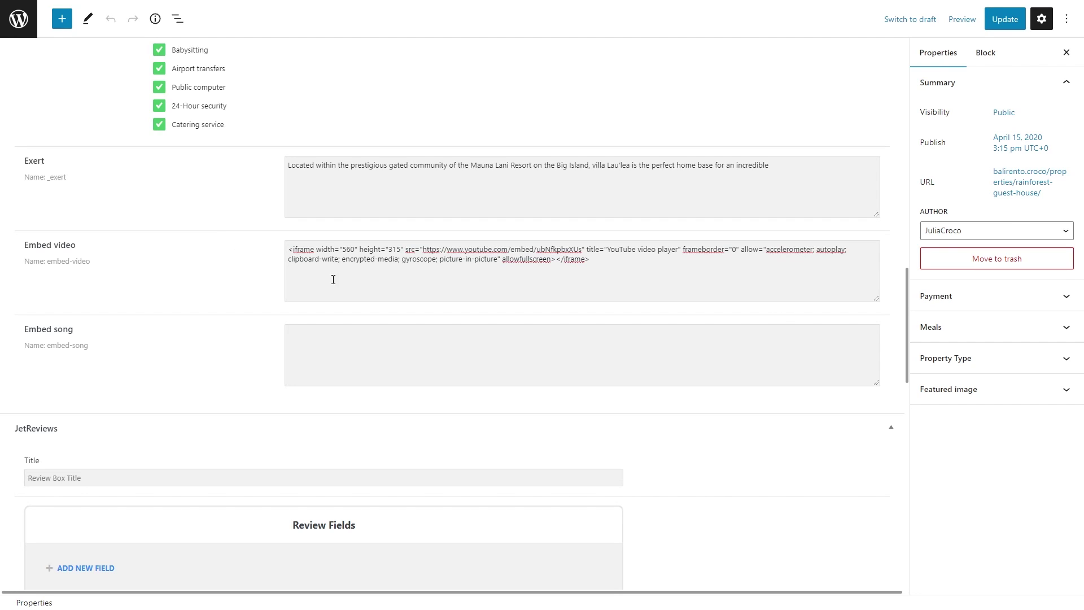
click(333, 344)
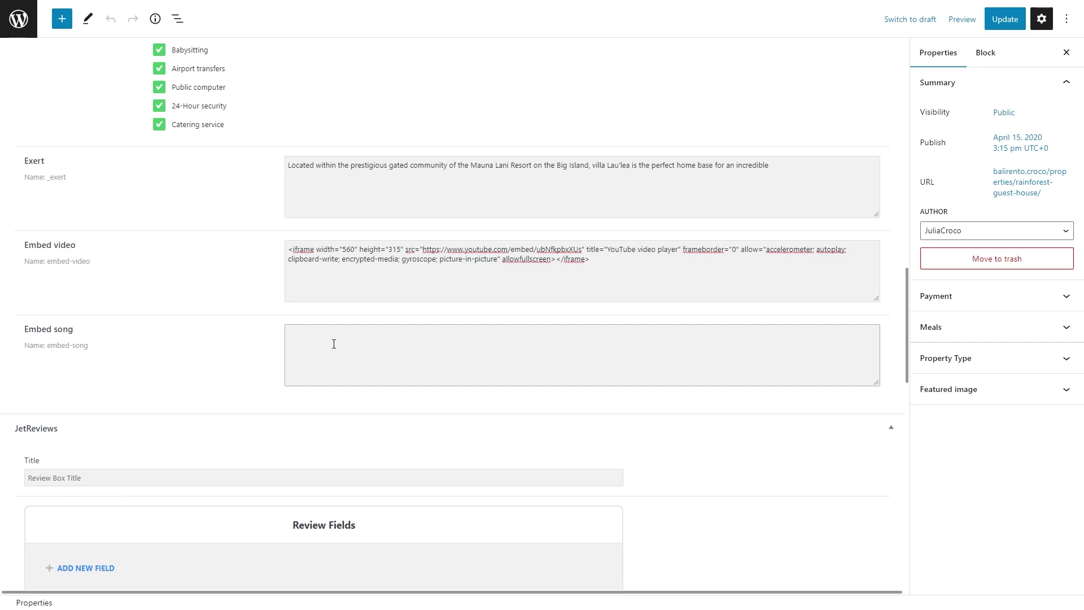
text(<iframe style="border-radius:12px" src="https://open.spotify.com/embed/episode/5TazEpVvWw5ILDqxUv4EN2?utm_source=generator" width="100%" height="152" frameBorder="0" allowfullscreen="" allow="autoplay; clipboard-write; encrypted-media; fullscreen; picture-in-picture" loading="lazy"></iframe>)
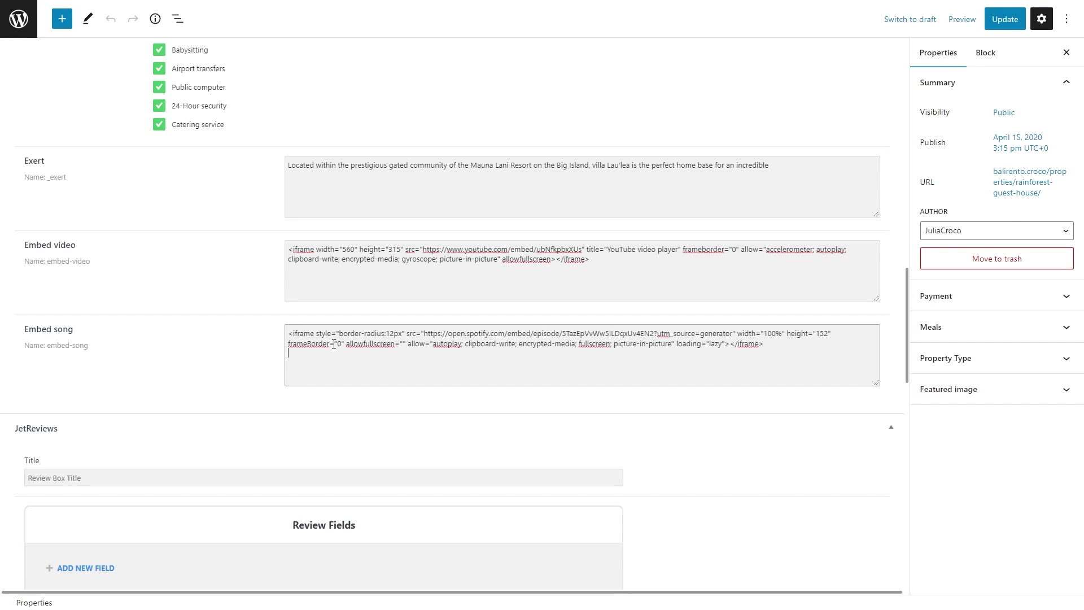
click(1004, 19)
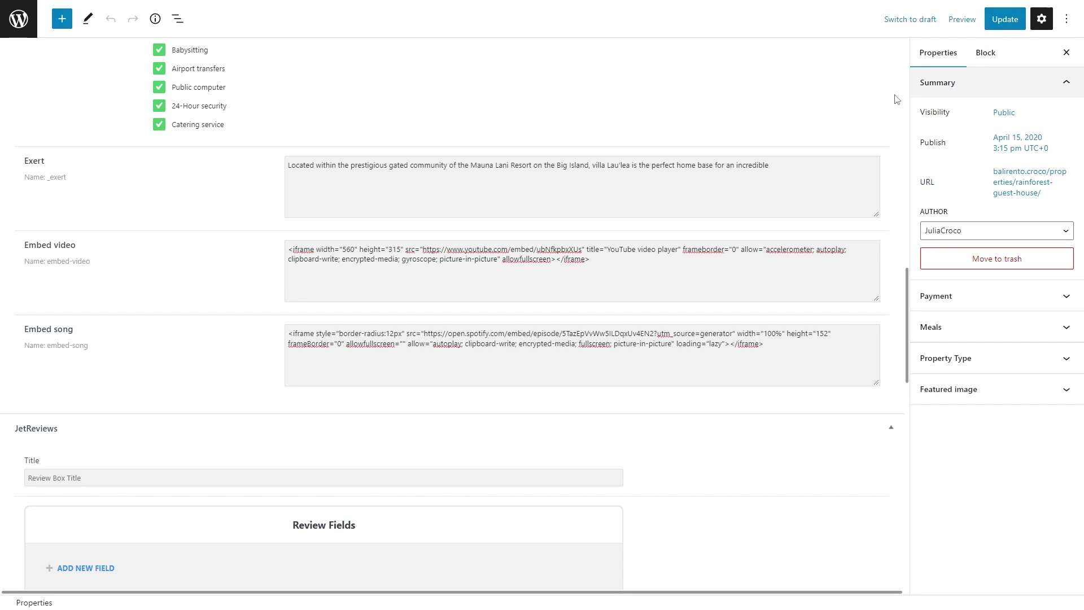
click(19, 25)
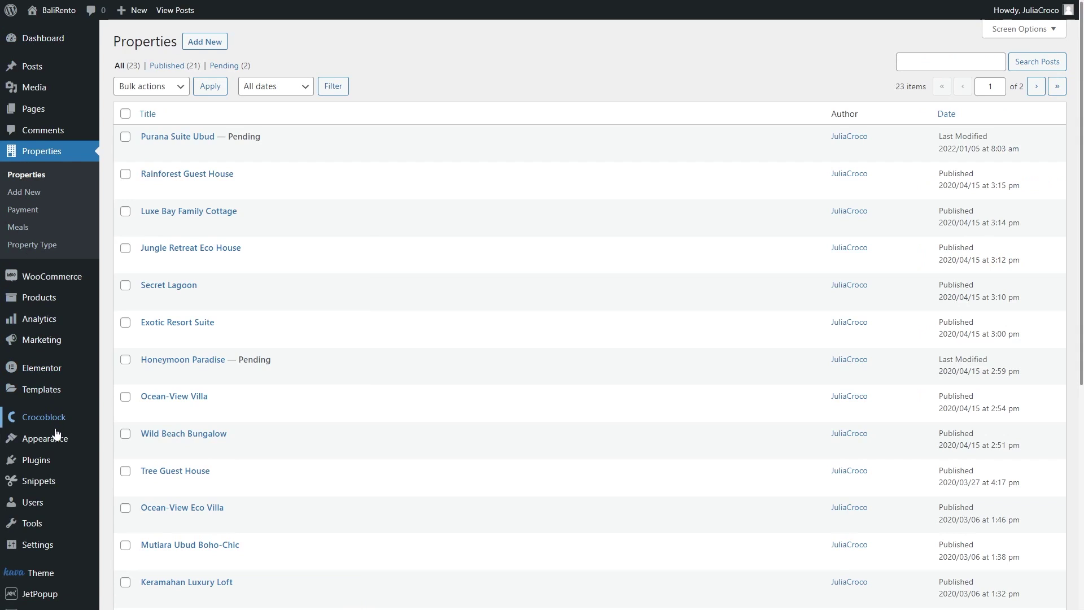
Open Kava's Theme Functions (functions.php) in the Theme File Editor.
mouse_move(60, 443)
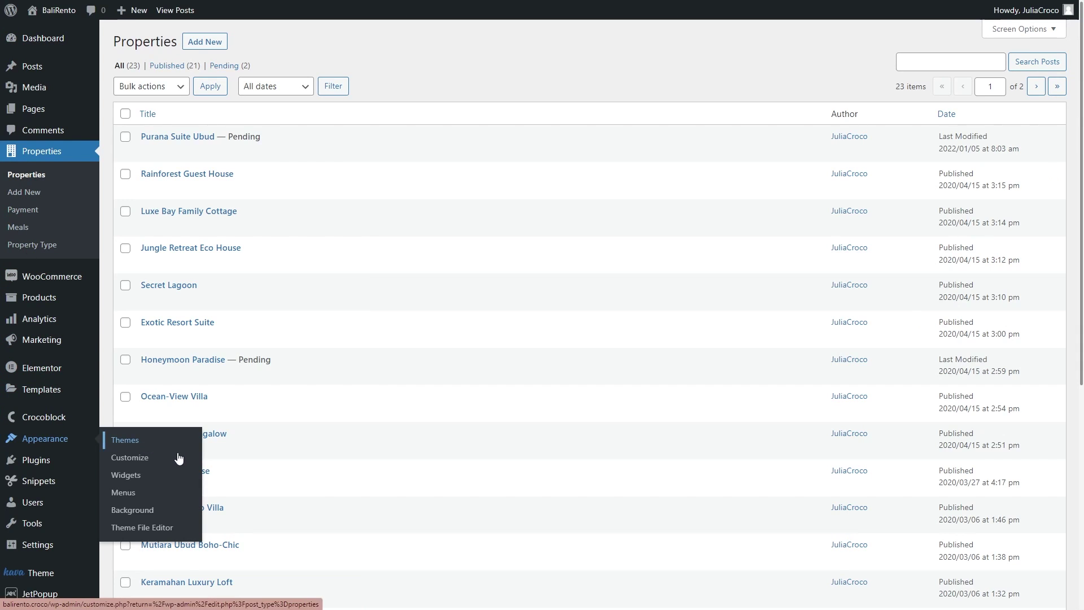
click(183, 530)
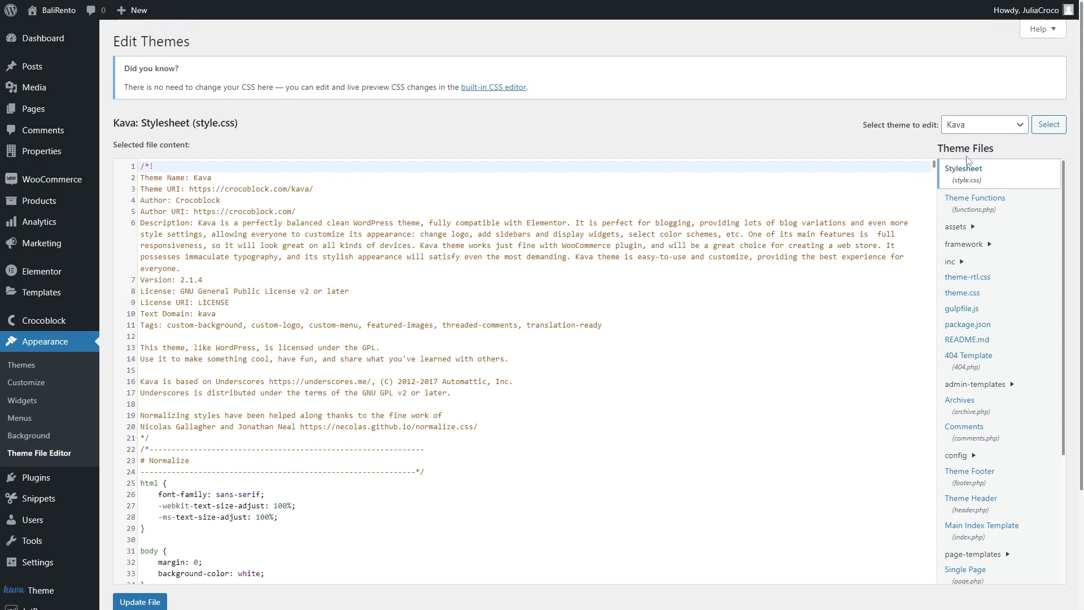
click(991, 126)
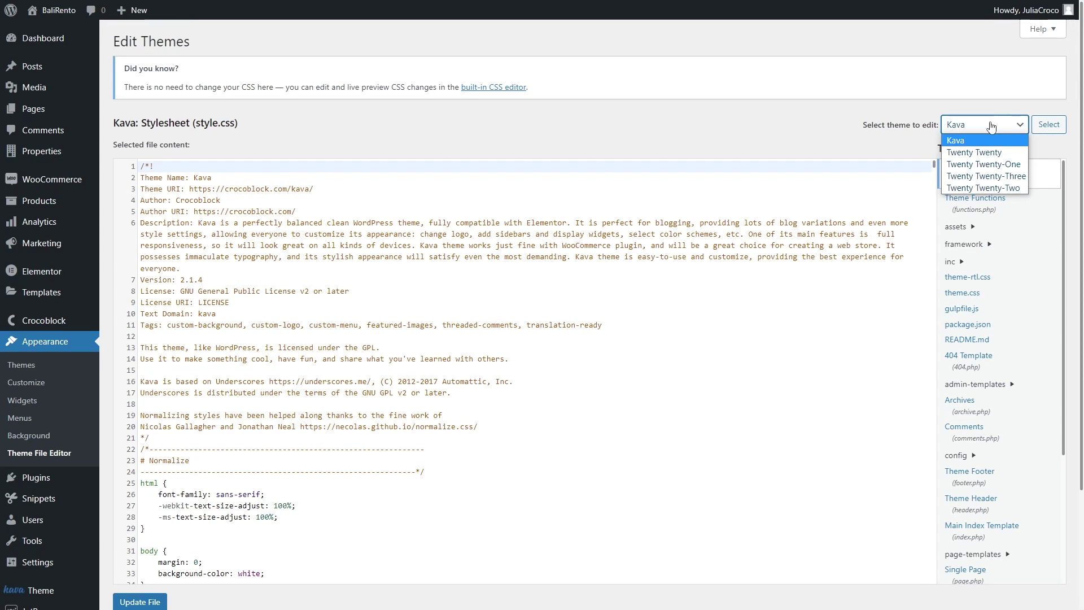
click(991, 125)
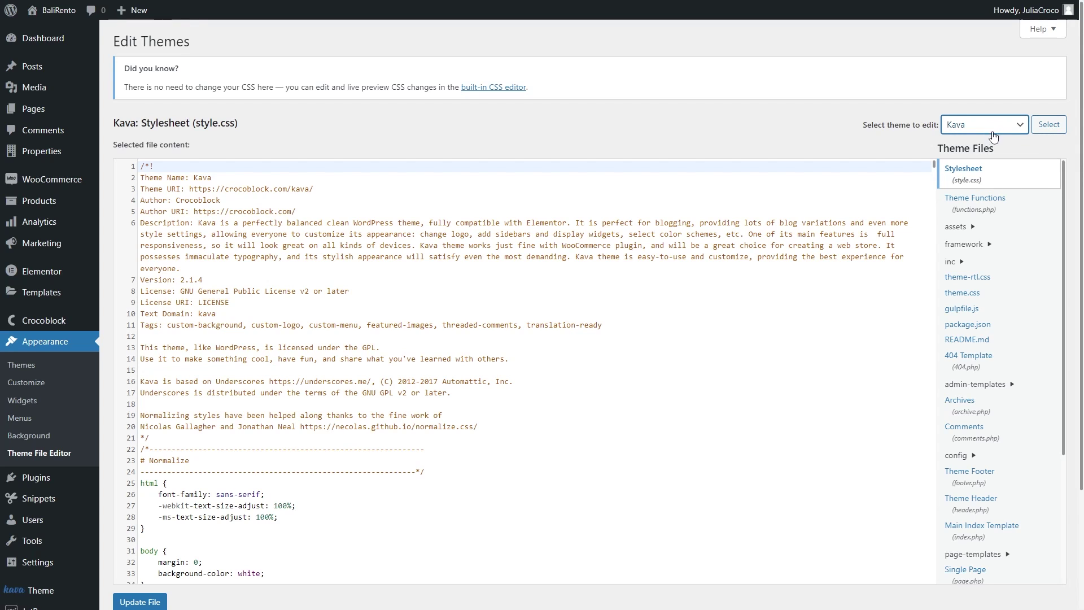
click(1010, 204)
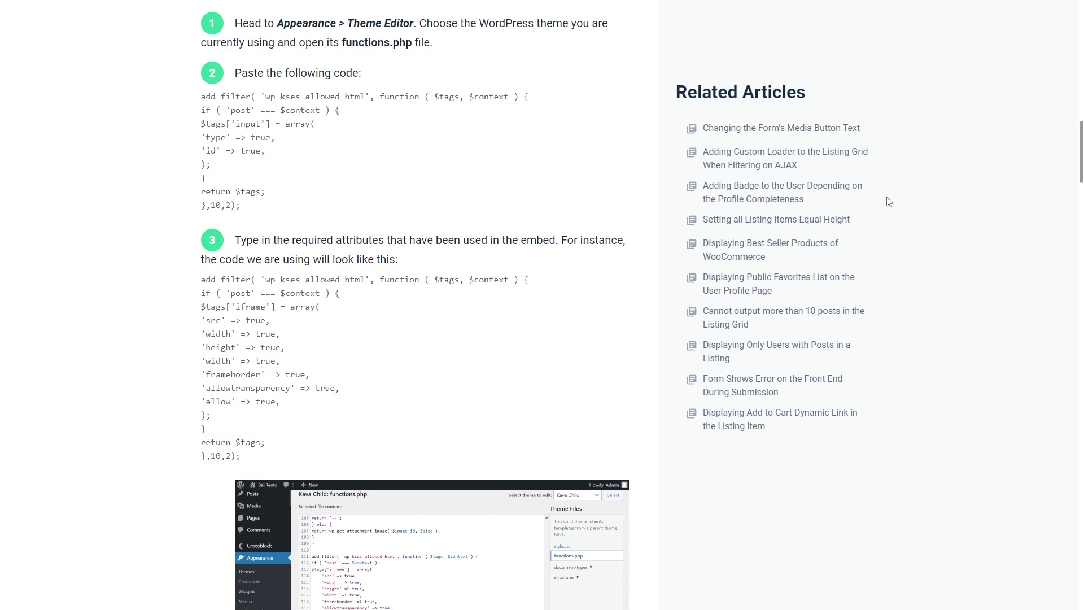
Paste the tutorial's wp_kses_allowed_html iframe filter code on a new line after kava_theme();.
drag(202, 102, 243, 207)
key(ctrl+c)
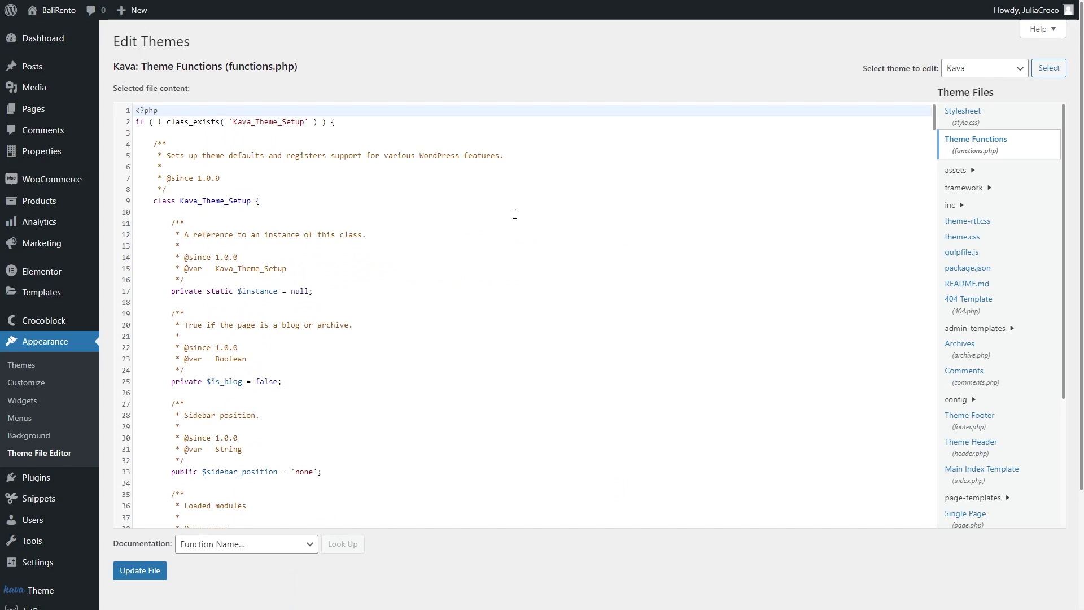
drag(933, 116, 931, 524)
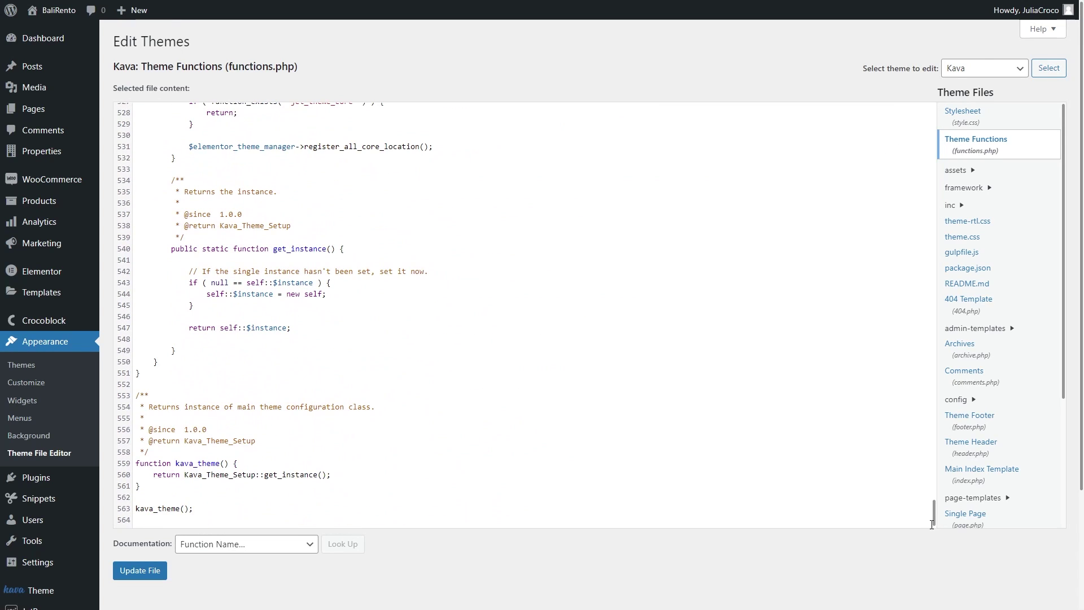
click(299, 510)
key(Return)
key(ctrl+v)
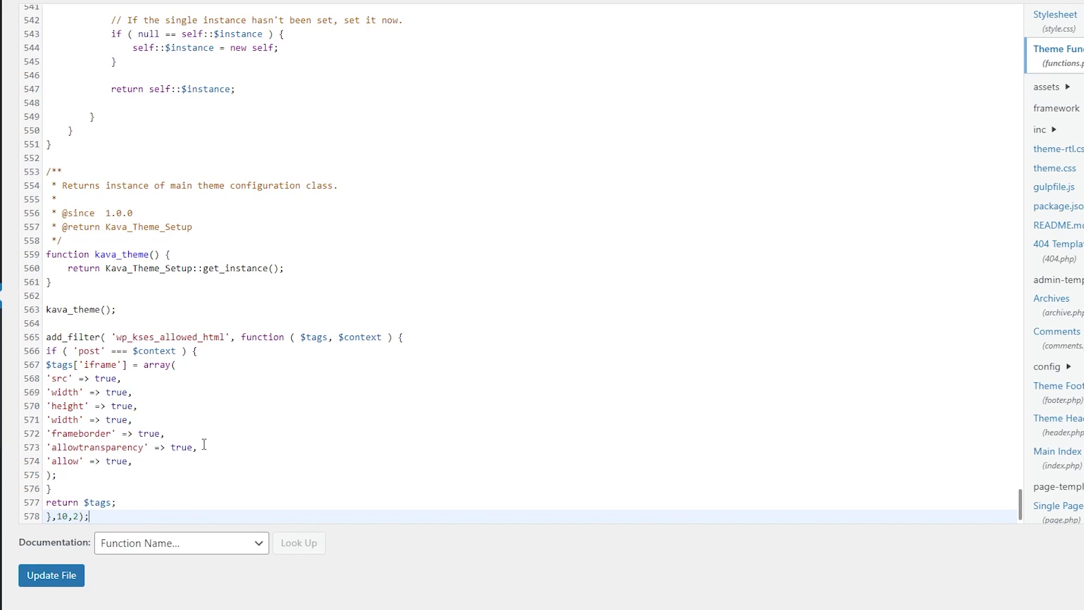
drag(118, 366, 86, 362)
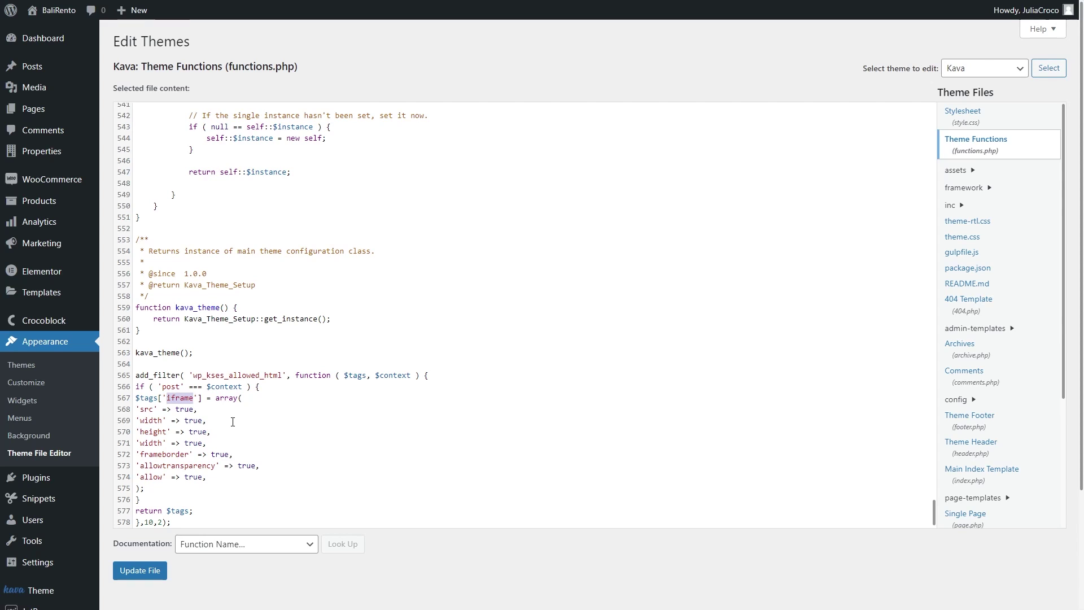
scroll(232, 422, down, 1)
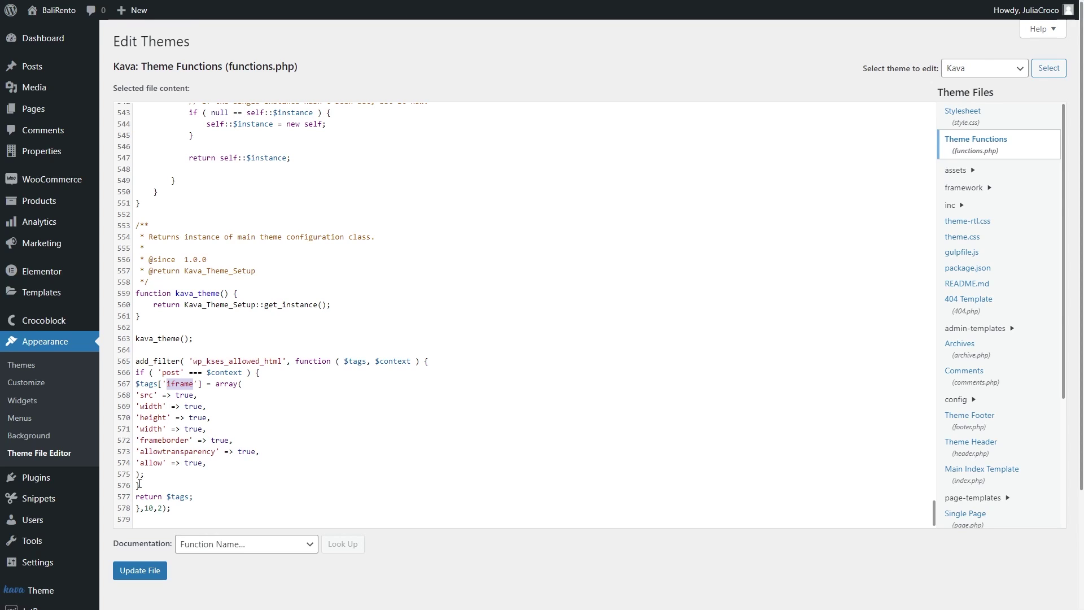
mouse_move(58, 500)
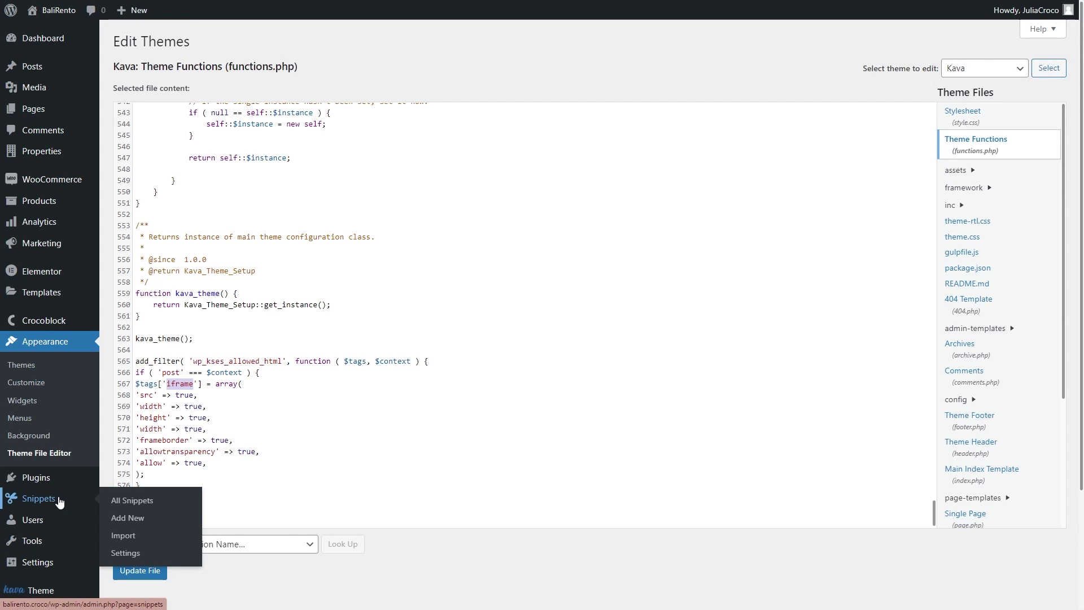
Create a snippet titled 'Embed code' with the pasted add_filter code, then save and activate it.
click(142, 500)
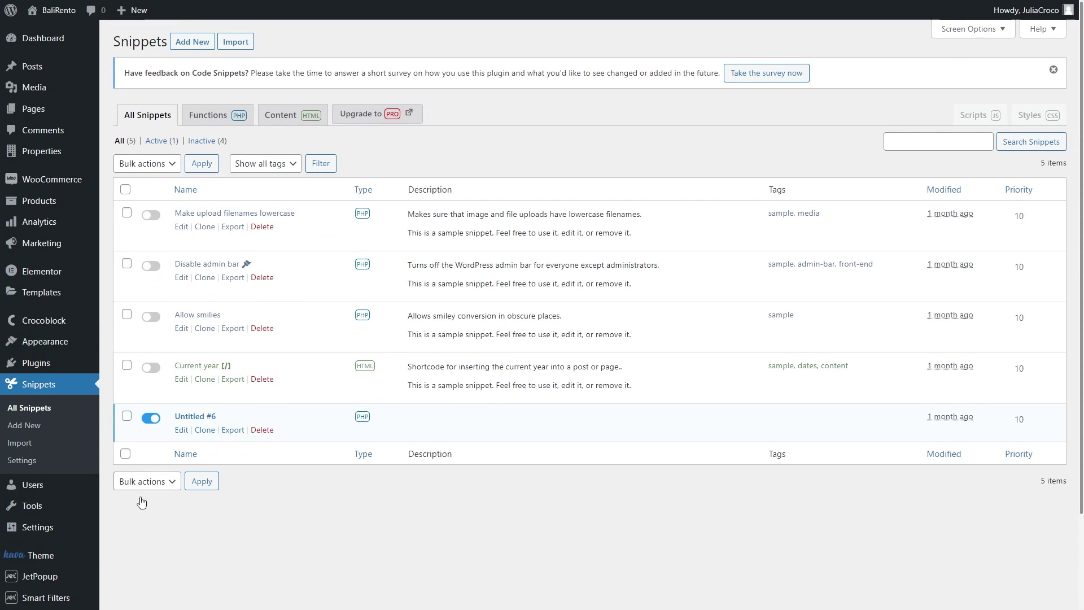
click(190, 45)
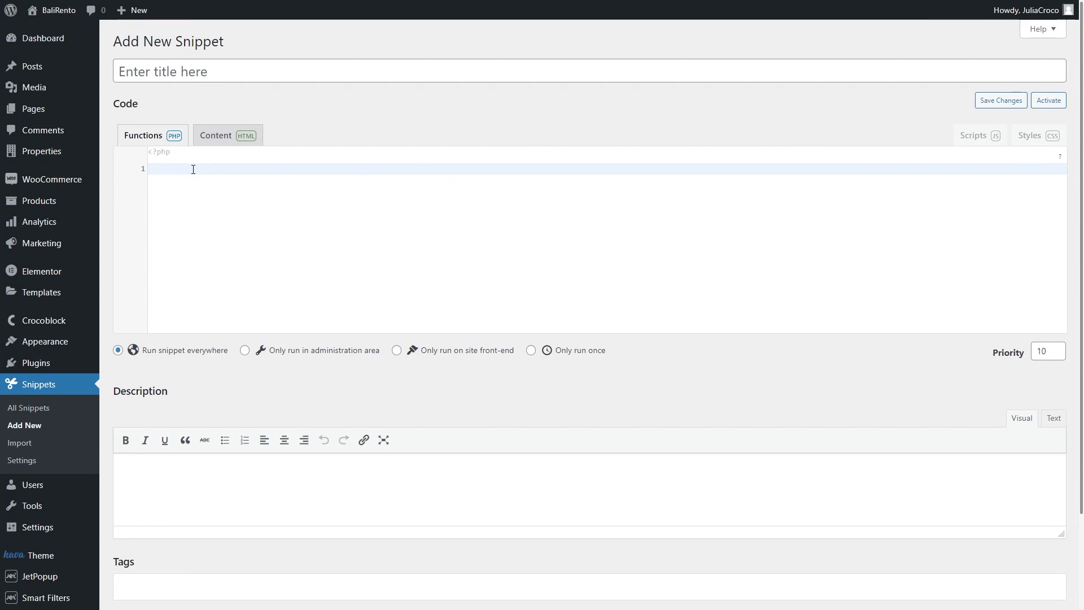
text(add_filter( 'wp_kses_allowed_html', function ( $tags, $context ) { if ( 'post' === $context ) { $tags['iframe'] = array( 'src' => true, 'width' => true, 'height' => true, 'width' => true, 'frameborder' => true, 'allowtransparency' => true, 'allow' => true, ); } return $tags; },10,2);)
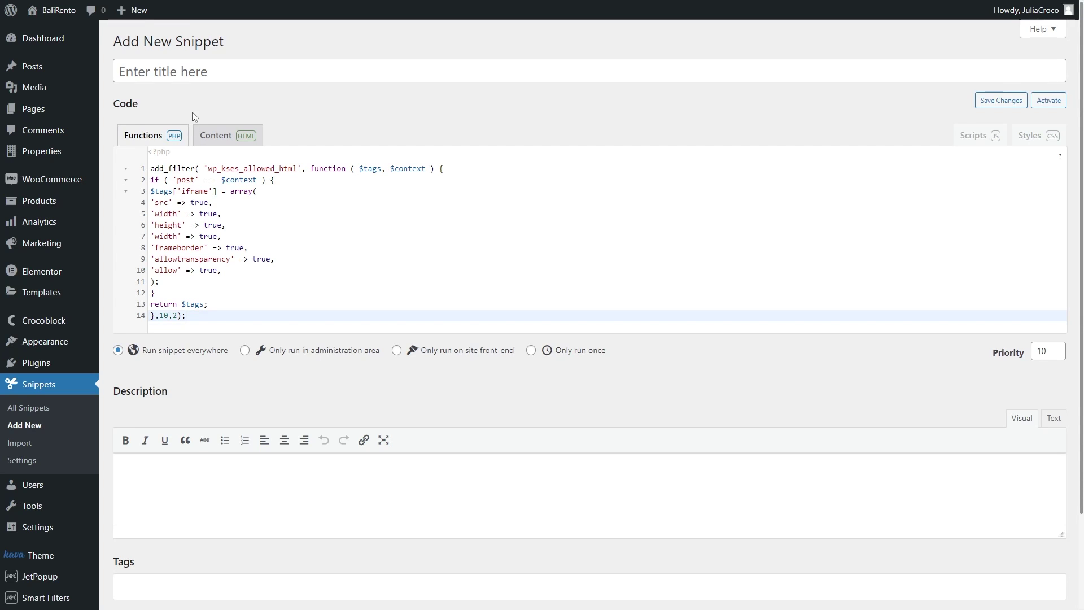
click(191, 73)
text(Embed code)
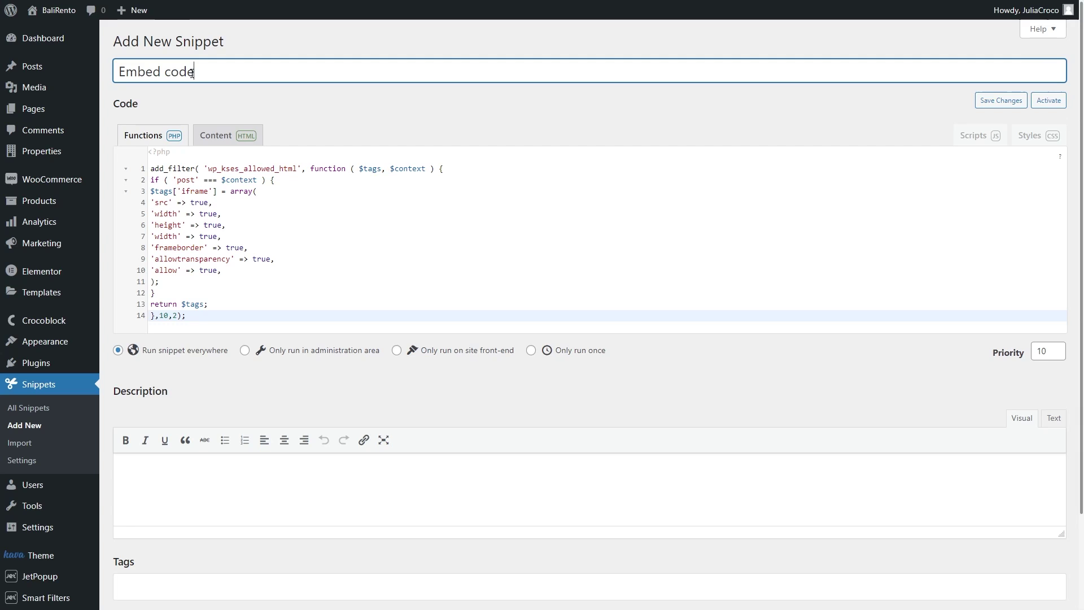
scroll(202, 271, down, 3)
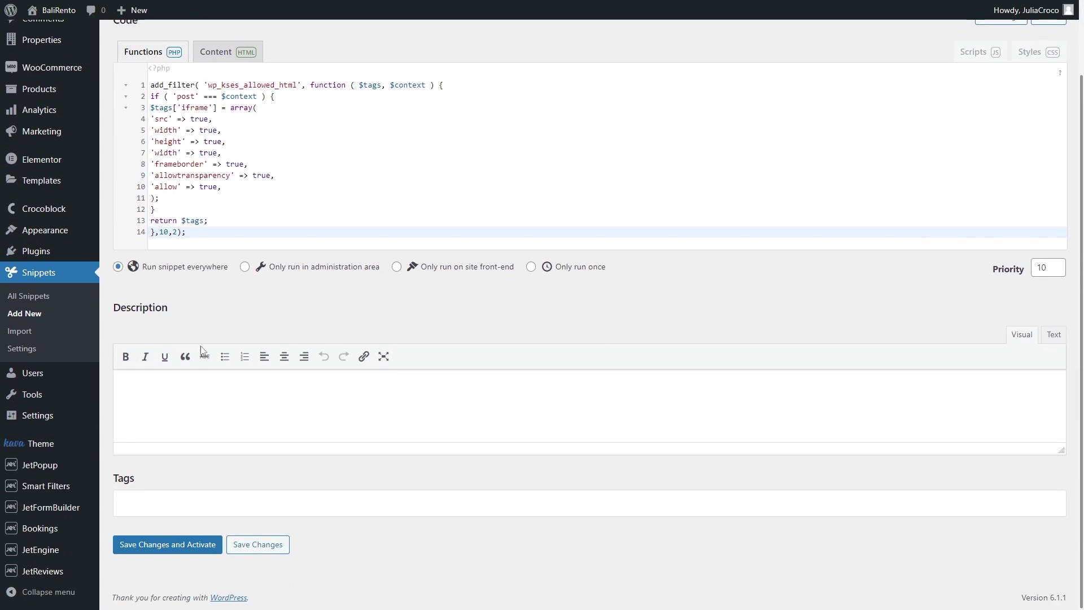
click(188, 546)
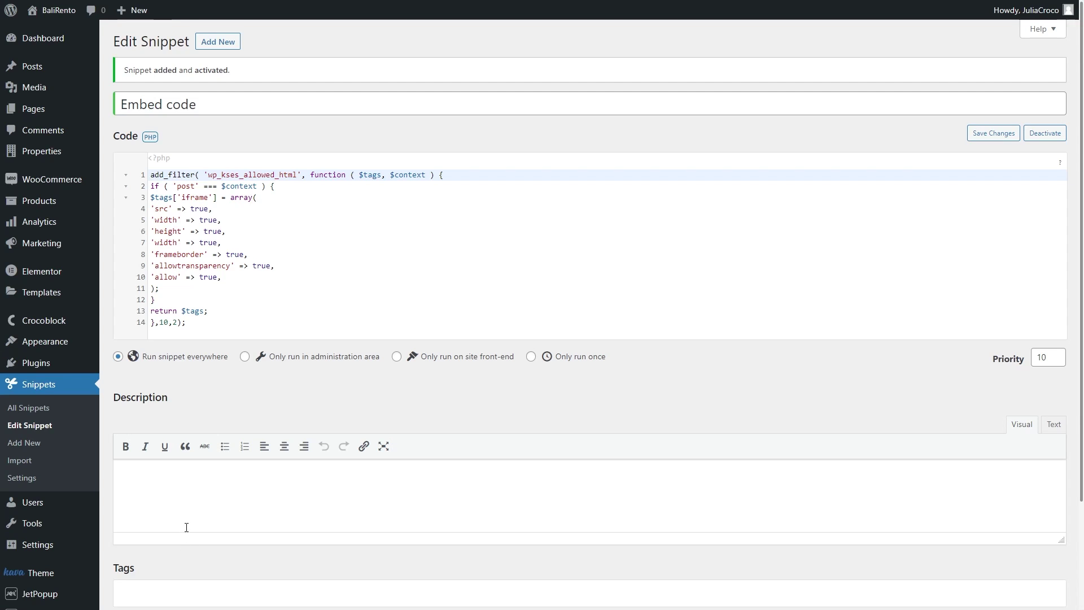
mouse_move(87, 322)
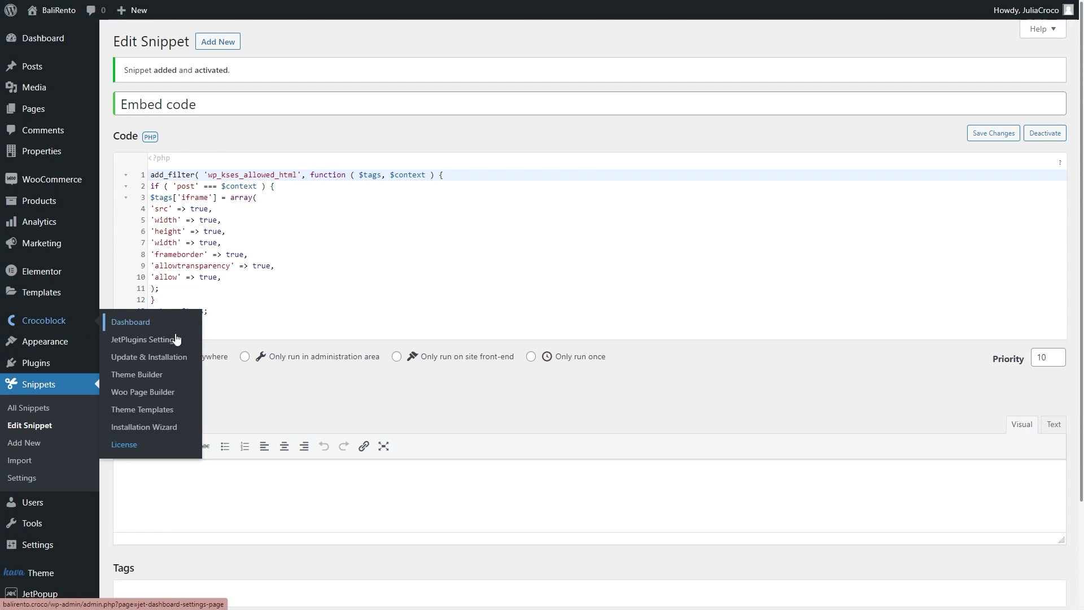
Show Crocoblock's theme templates filtered to the Single tab.
click(184, 414)
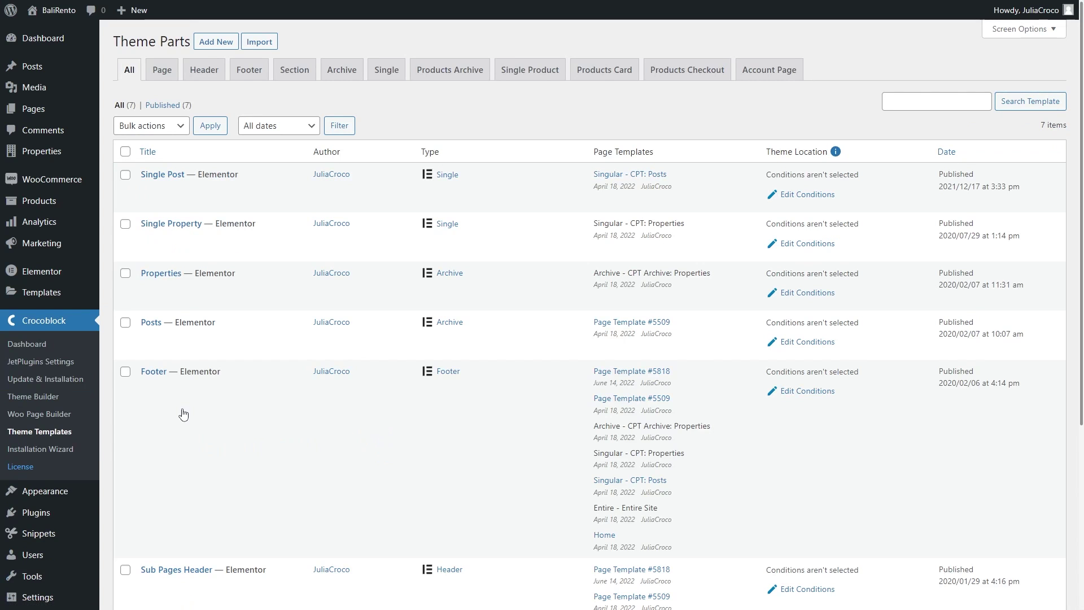
click(388, 72)
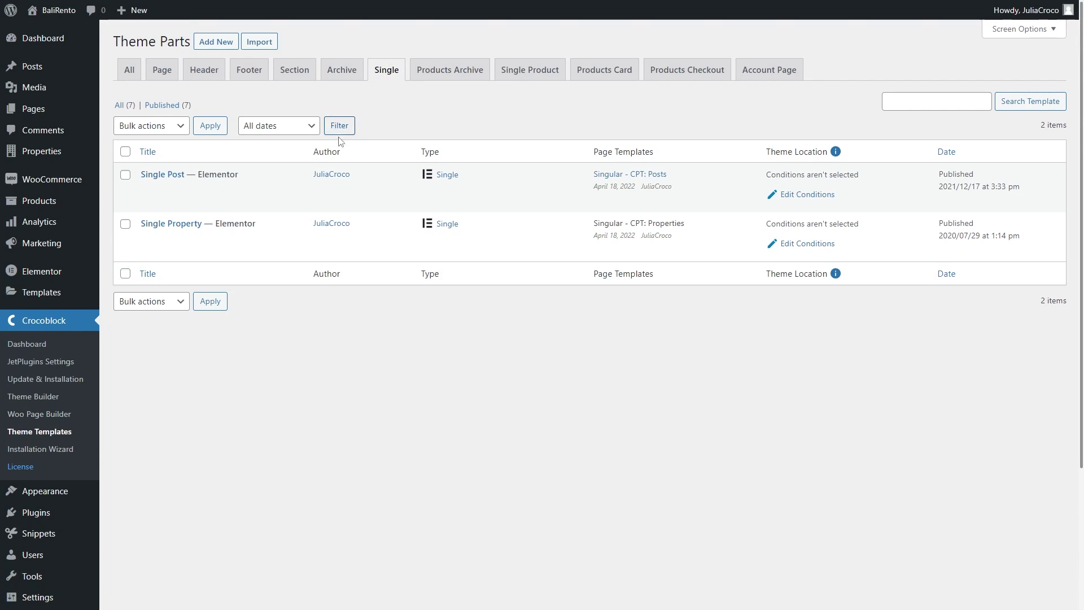
In Single Property, add a Dynamic Field to Villa Tour showing the Embed video meta field.
click(239, 252)
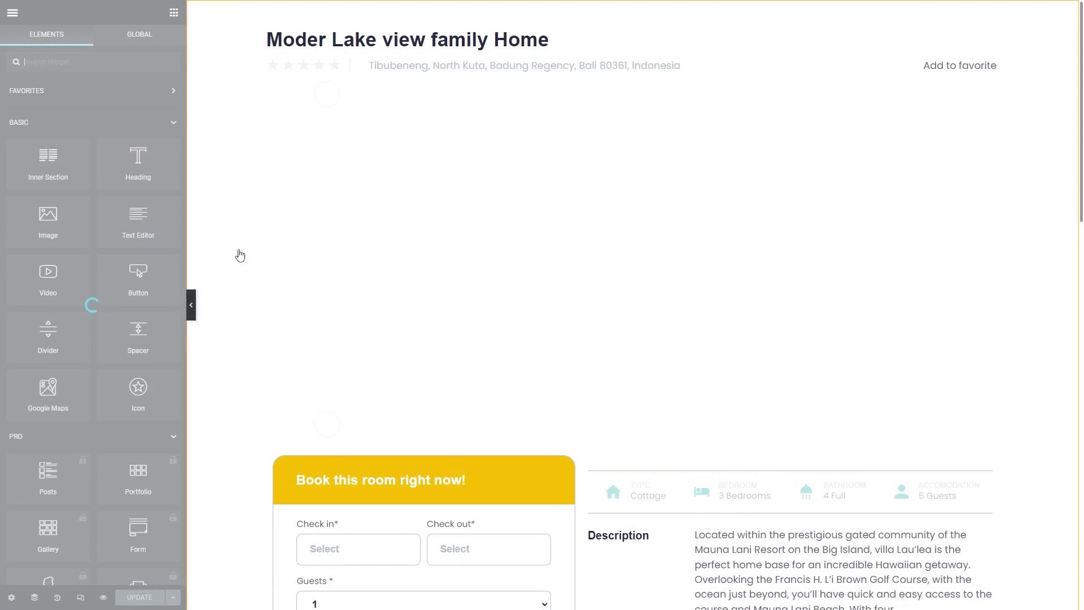
scroll(240, 255, down, 12)
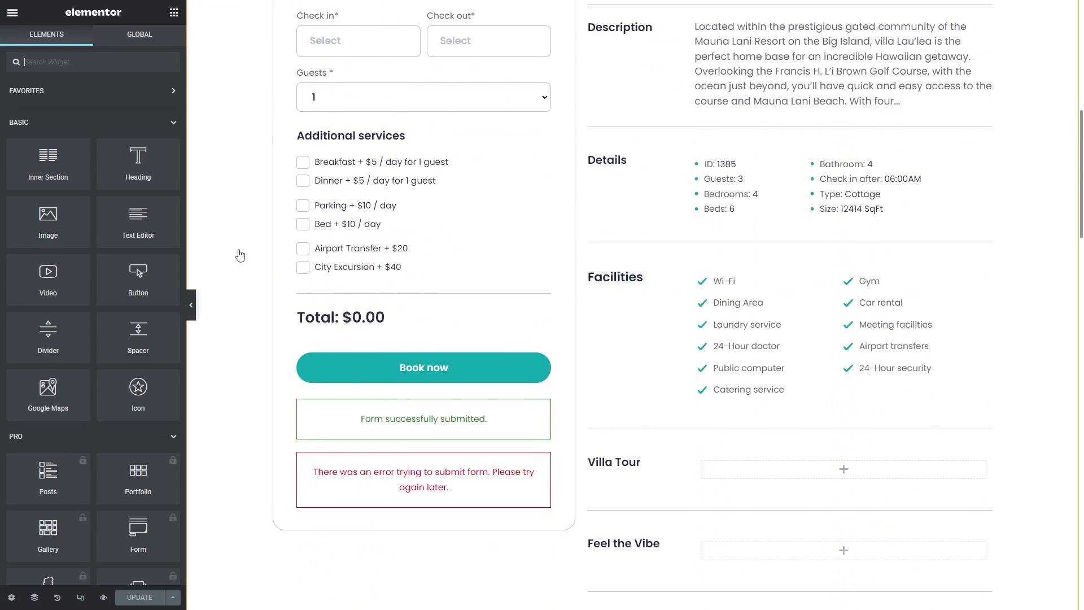
text(dynamic)
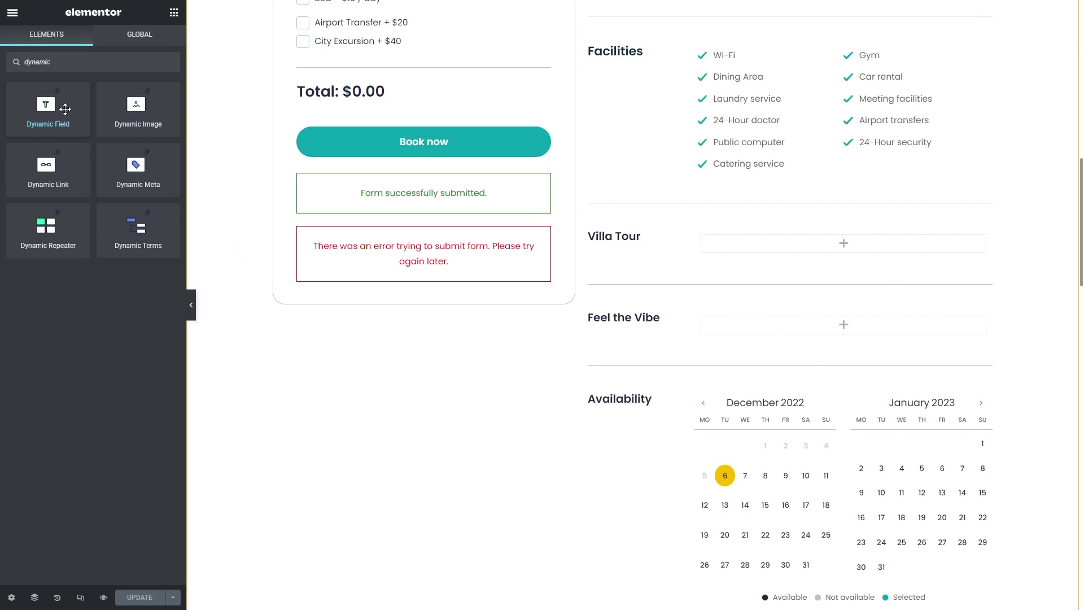
drag(48, 107, 797, 247)
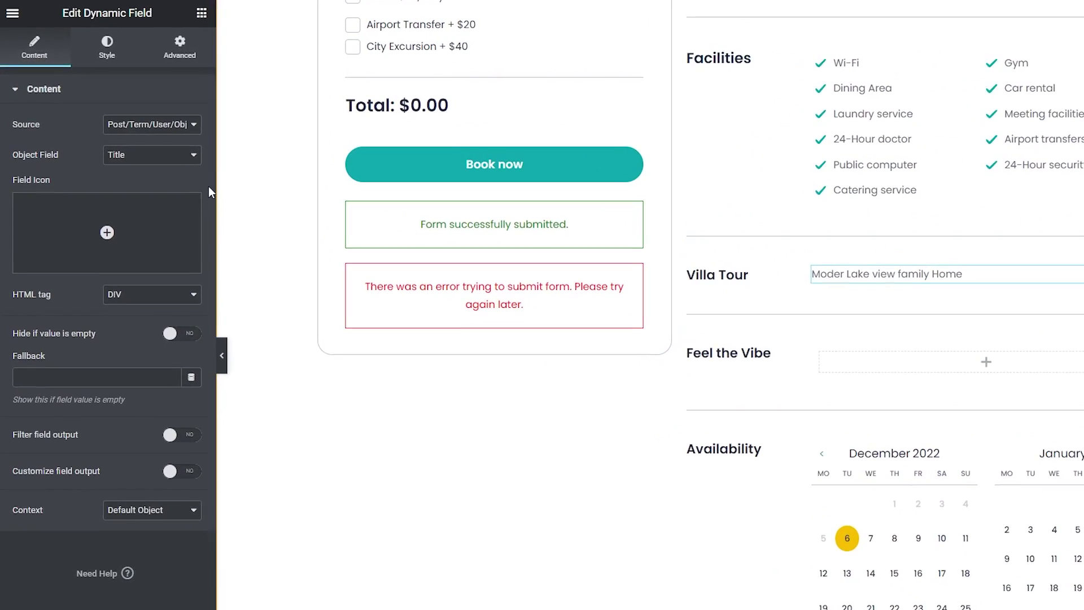
click(185, 125)
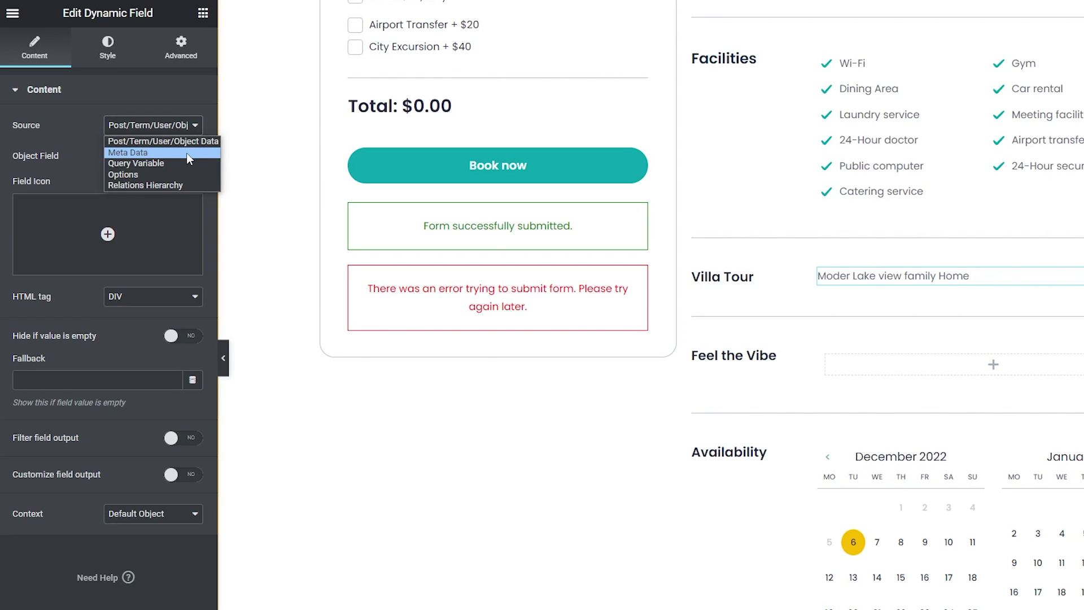
click(187, 152)
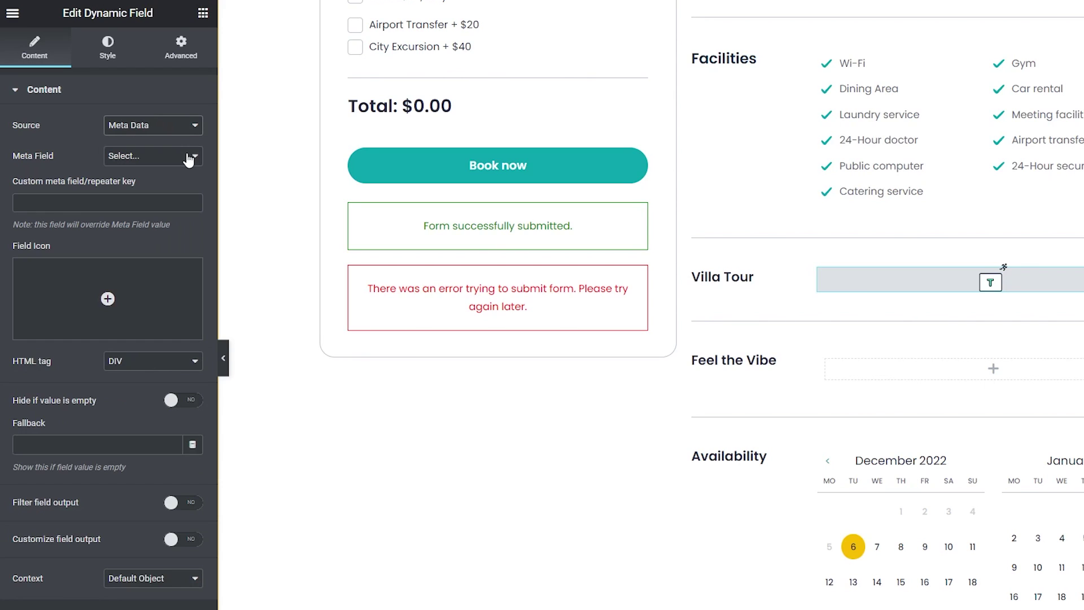
click(171, 157)
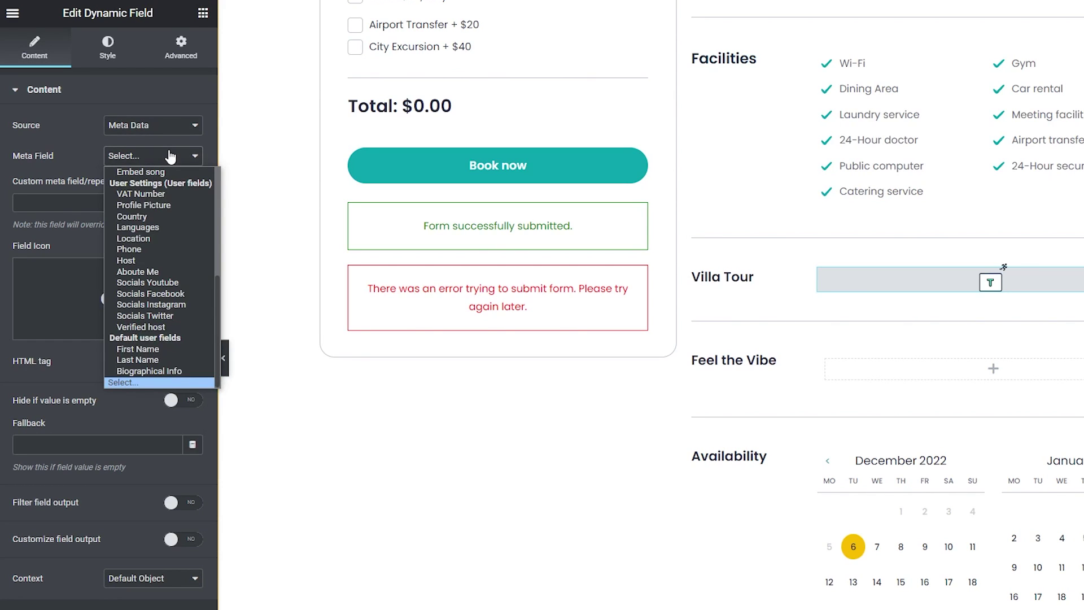
scroll(164, 257, up, 3)
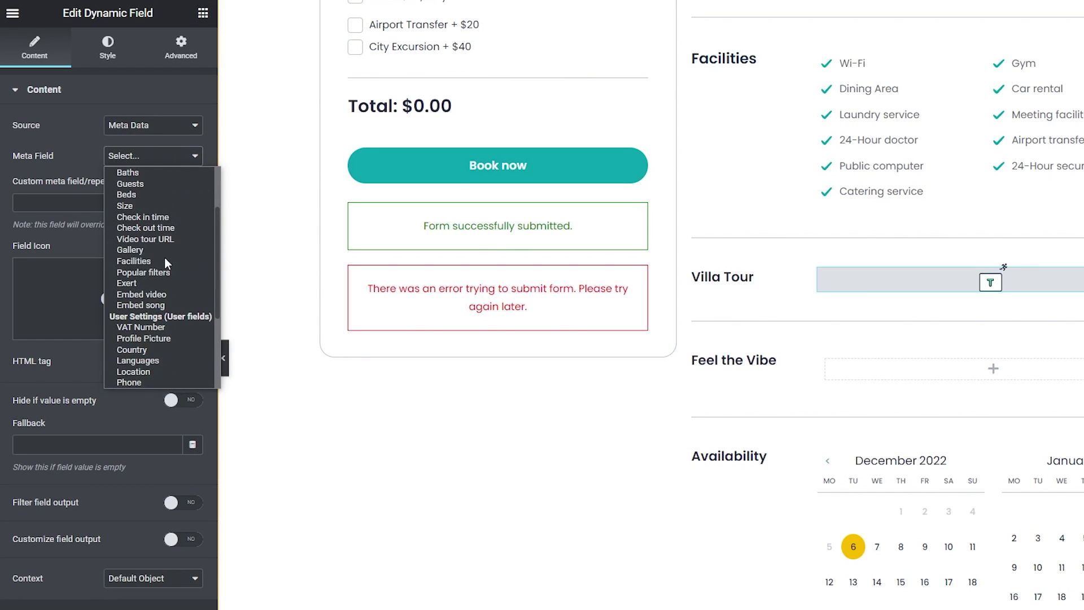
click(182, 293)
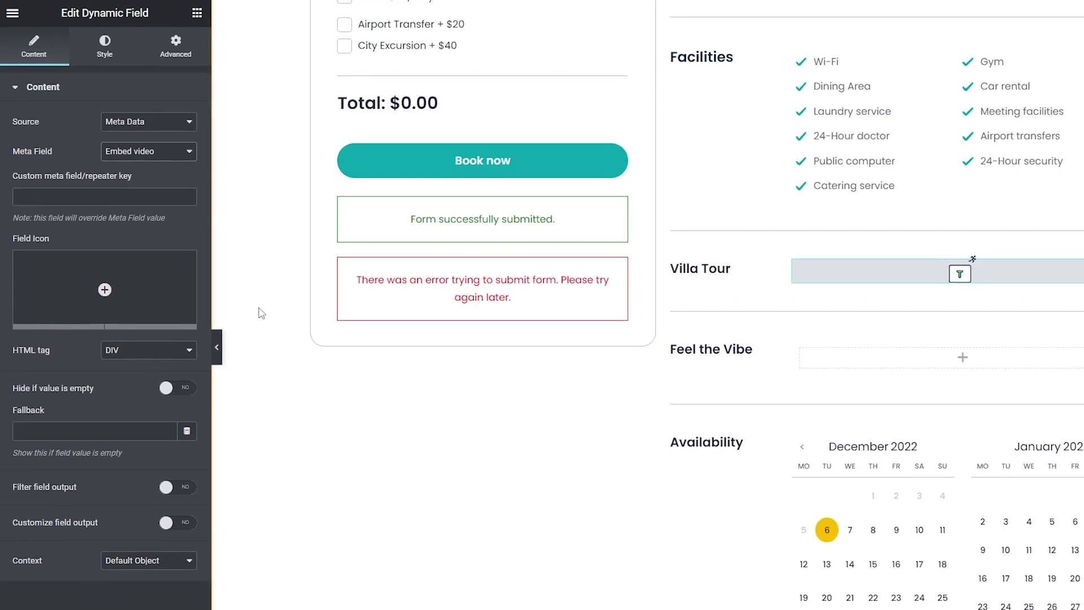
Duplicate that field into Feel the Vibe, switch it to Embed song, and update the template.
right_click(1054, 269)
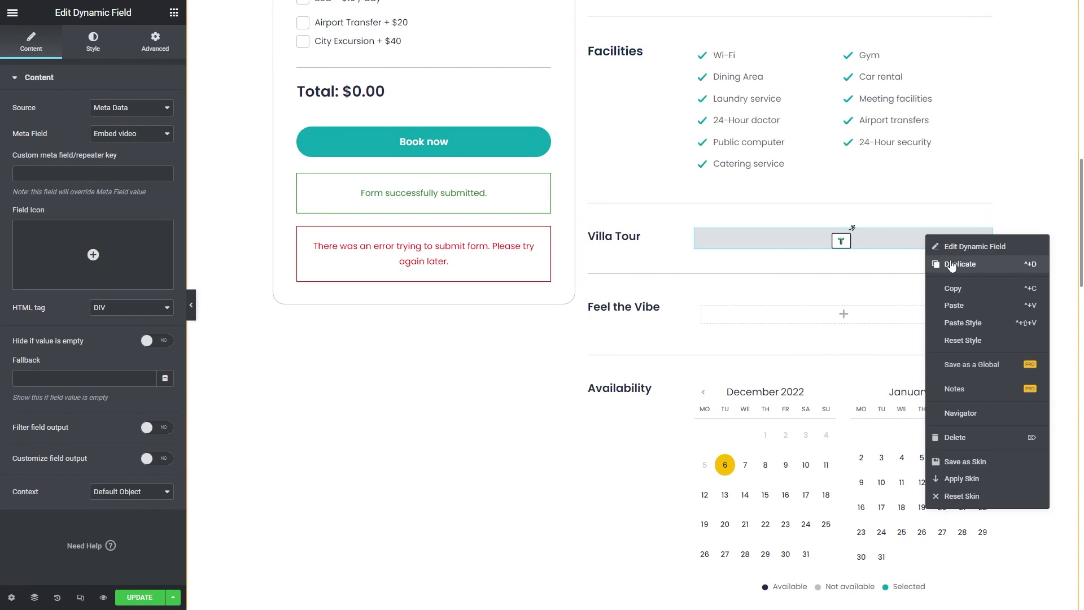
click(952, 266)
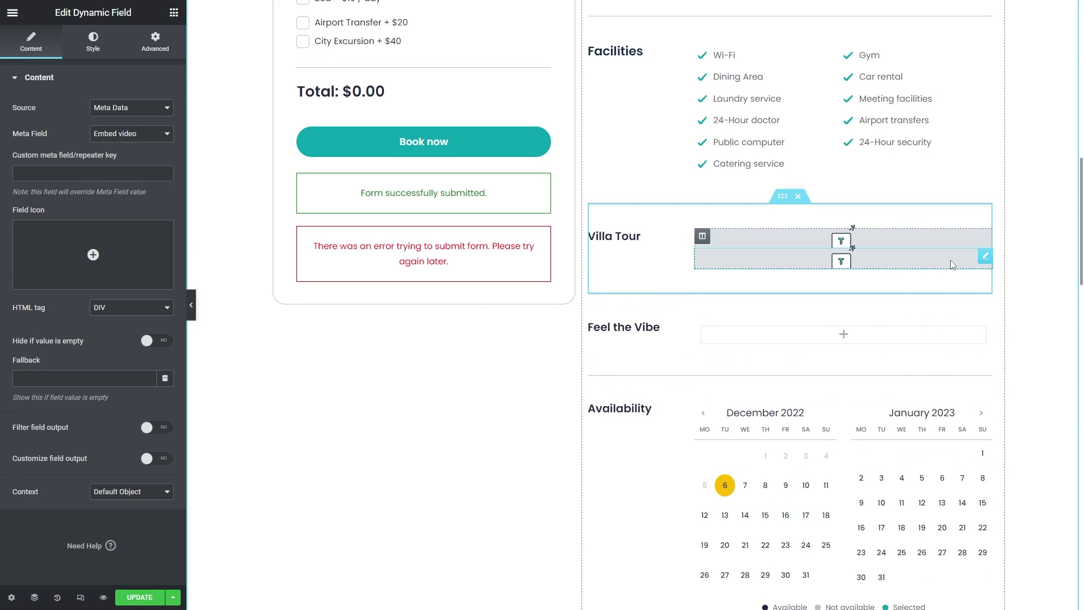
drag(984, 252, 953, 321)
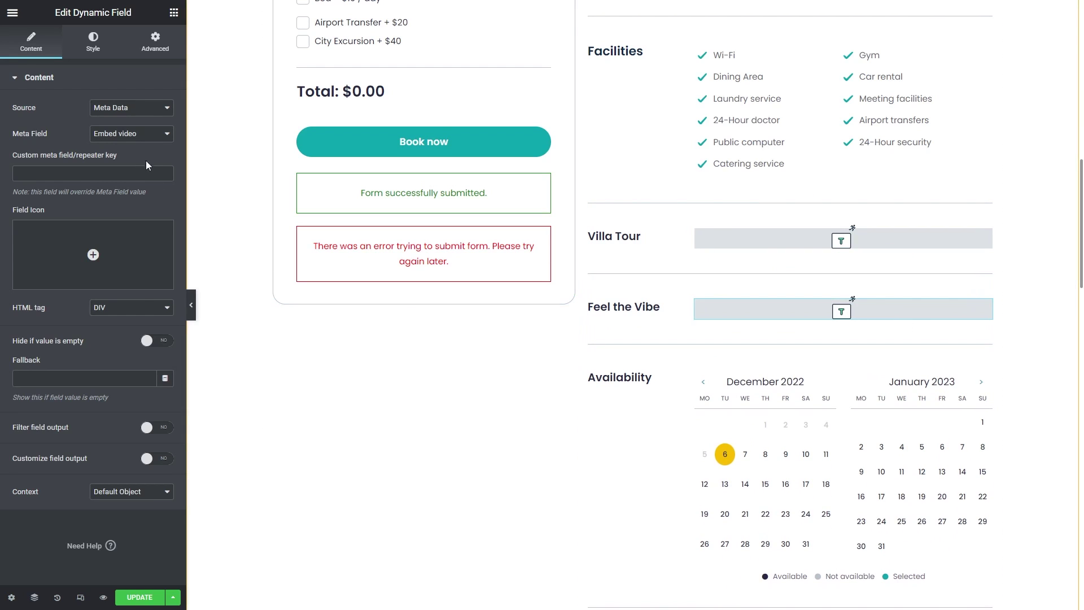
click(140, 143)
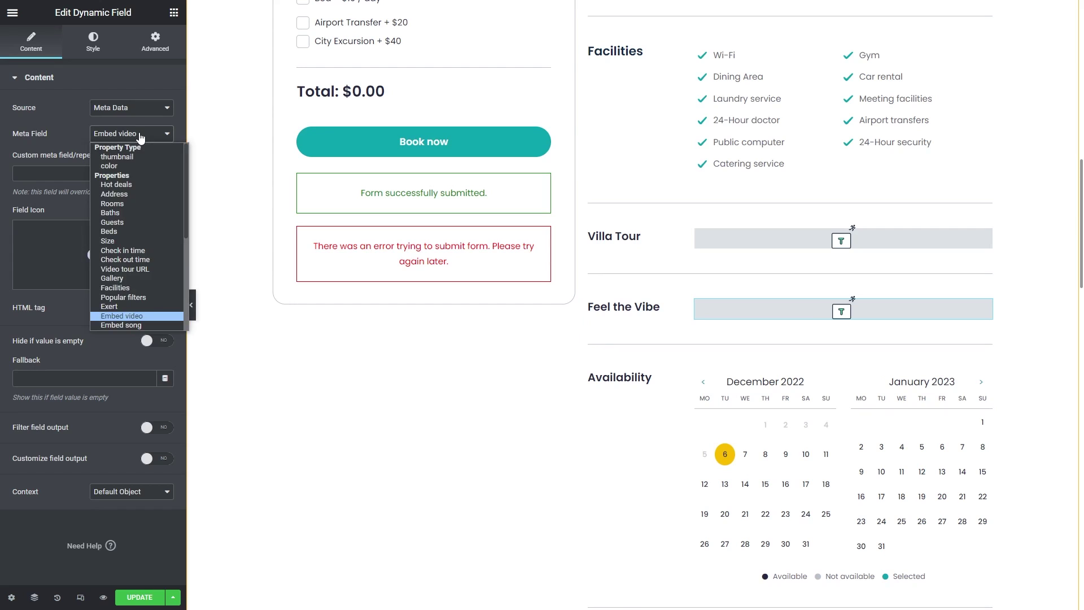
click(146, 325)
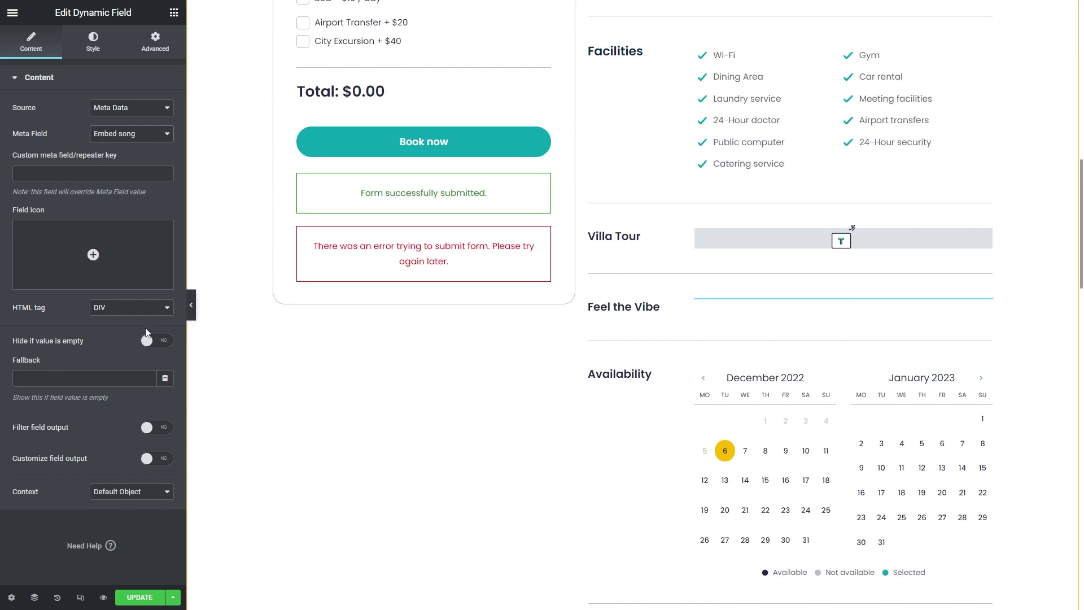
click(137, 598)
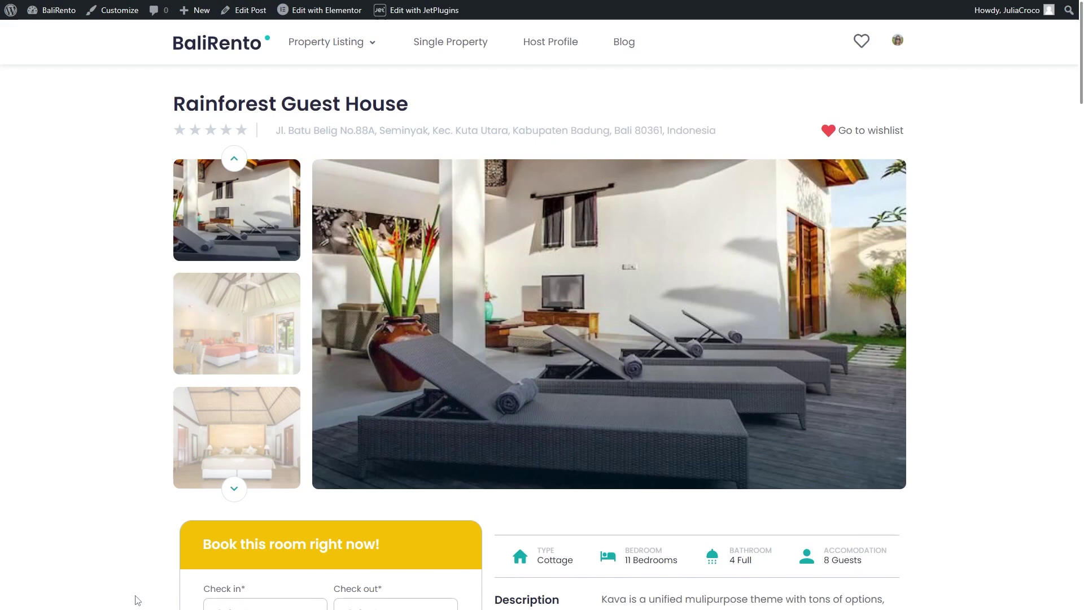
On Rainforest Guest House's page, play and pause the villa tour video, then start the Spotify song.
scroll(969, 368, down, 9)
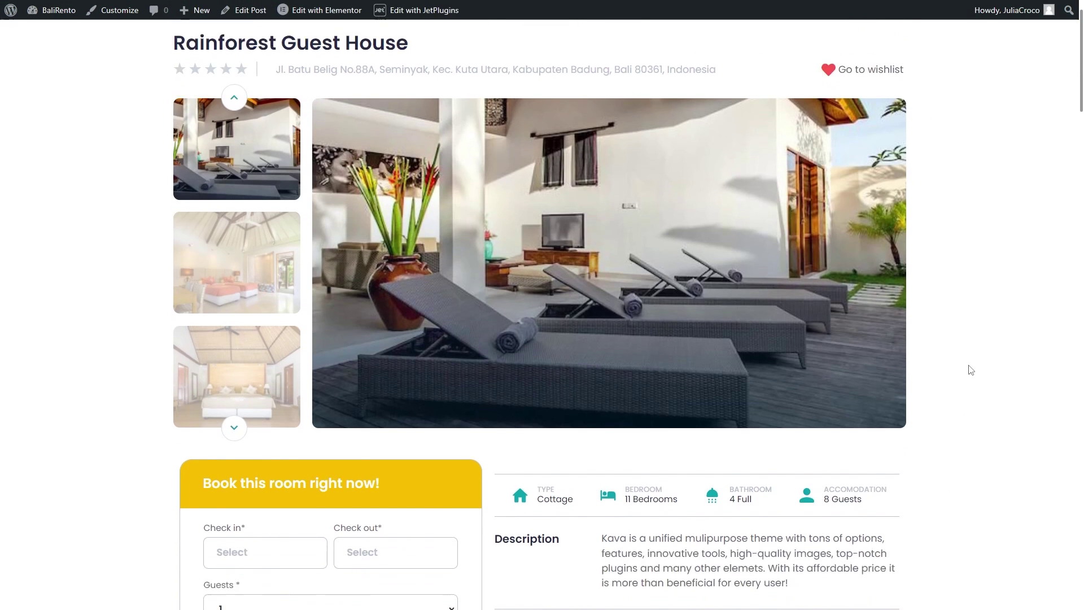
scroll(969, 368, down, 4)
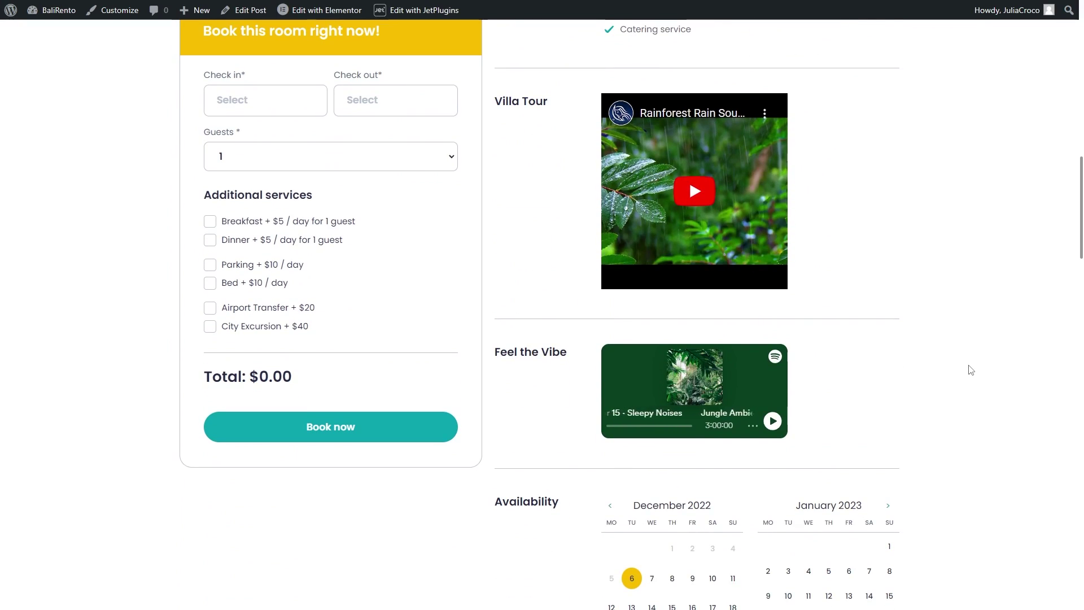
click(694, 198)
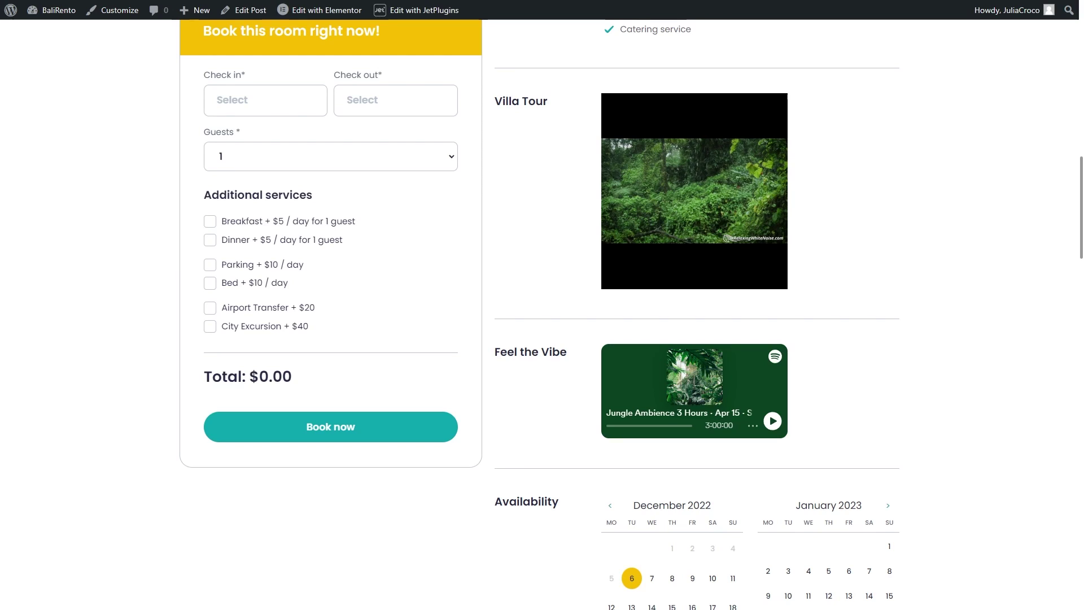
mouse_move(652, 213)
click(619, 276)
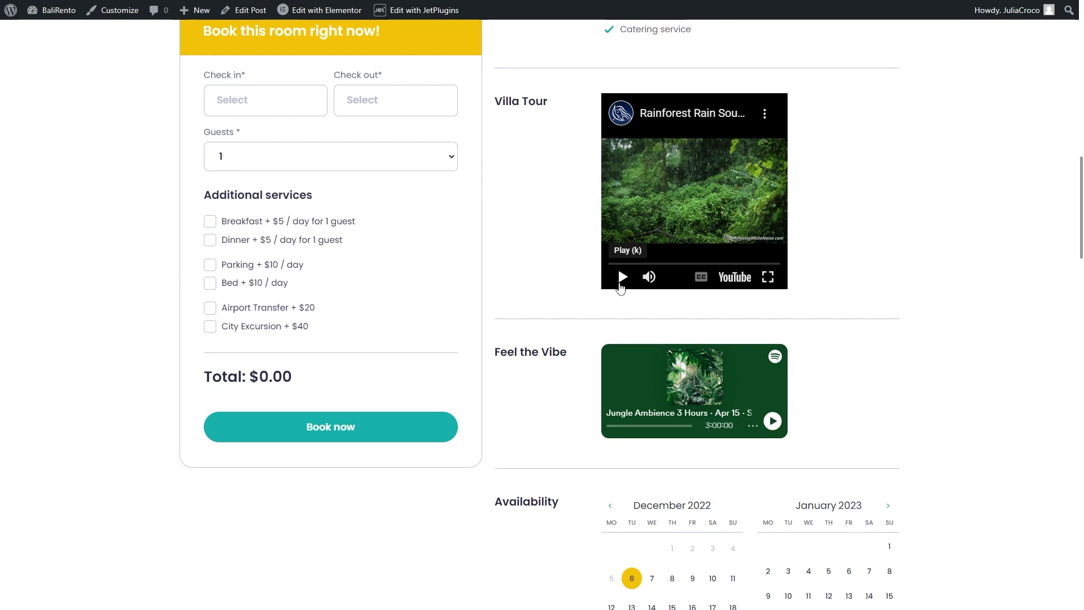
click(771, 422)
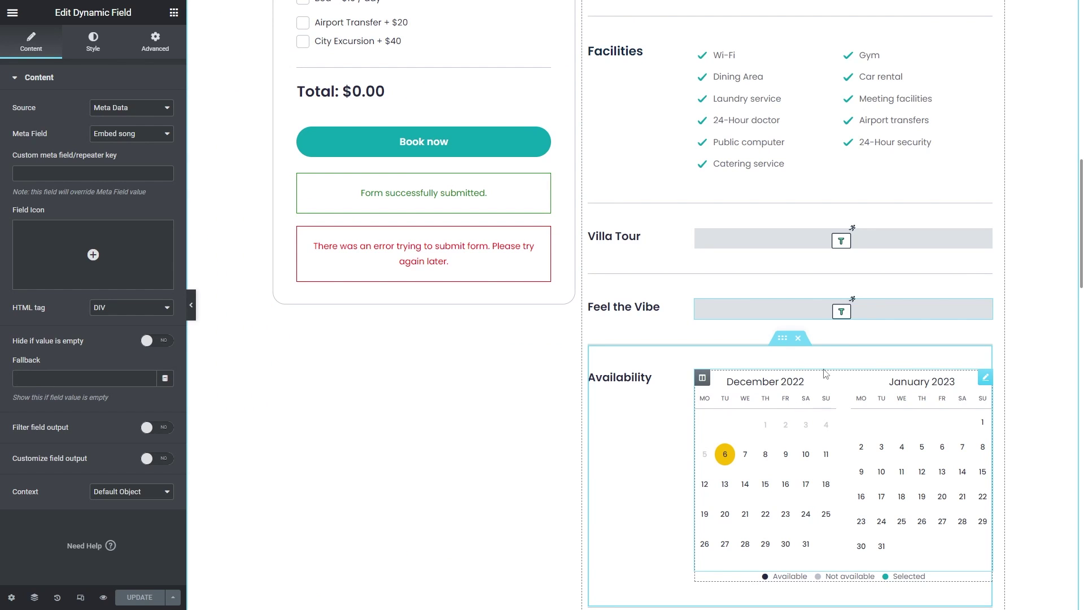
Set the Field content width of the Villa Tour and Feel the Vibe widgets to Fullwidth.
click(910, 241)
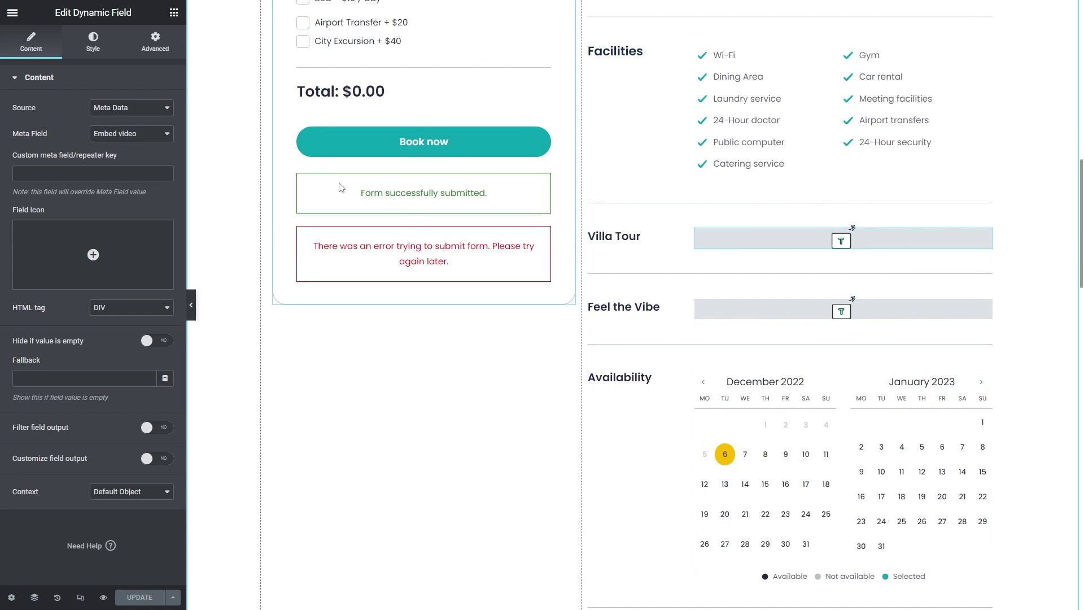
click(96, 49)
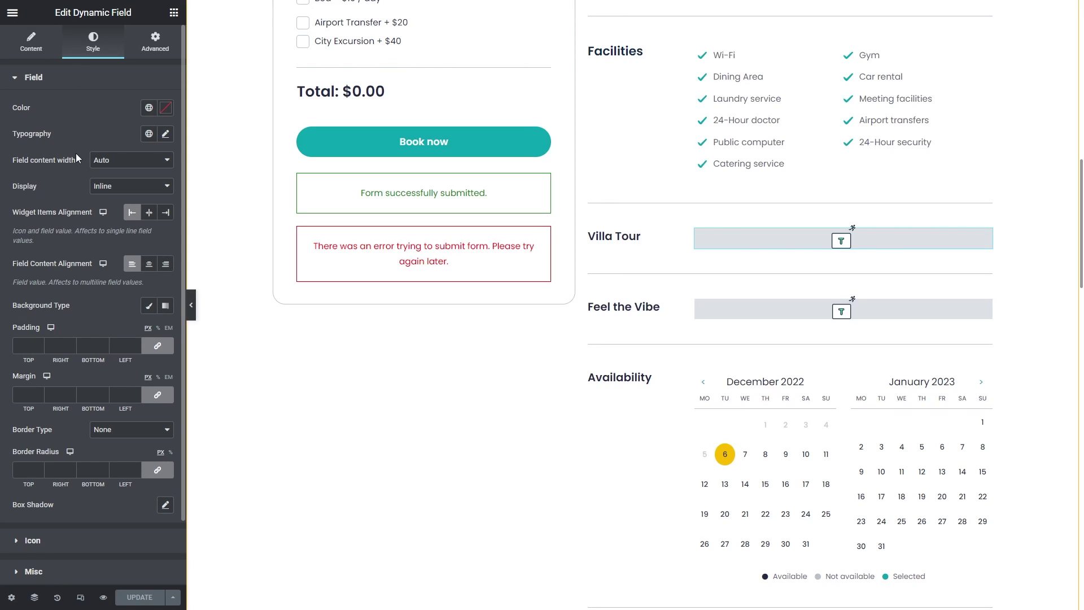
click(136, 160)
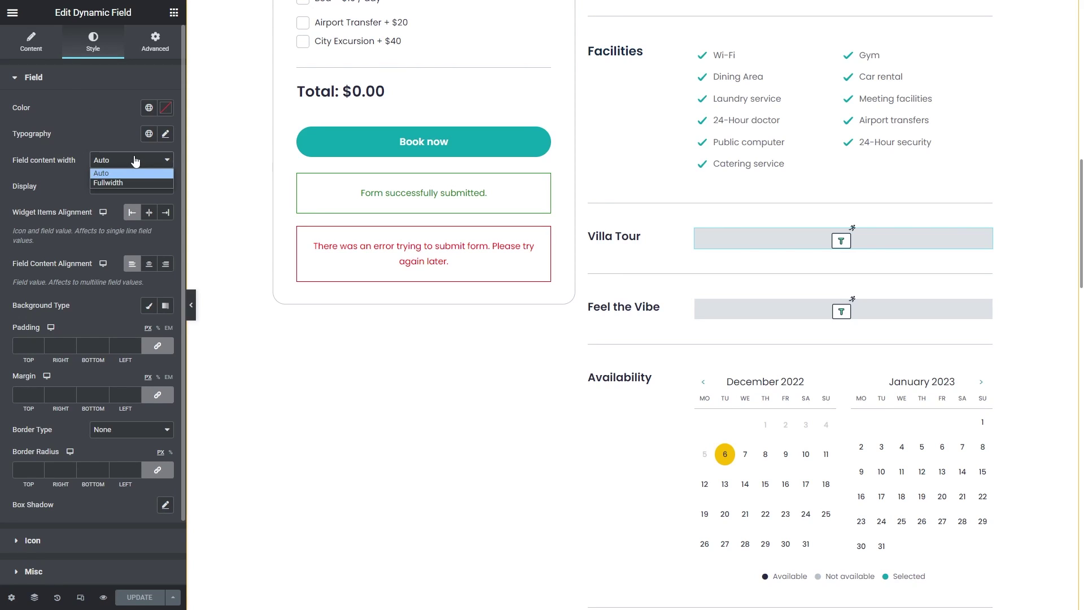
click(144, 183)
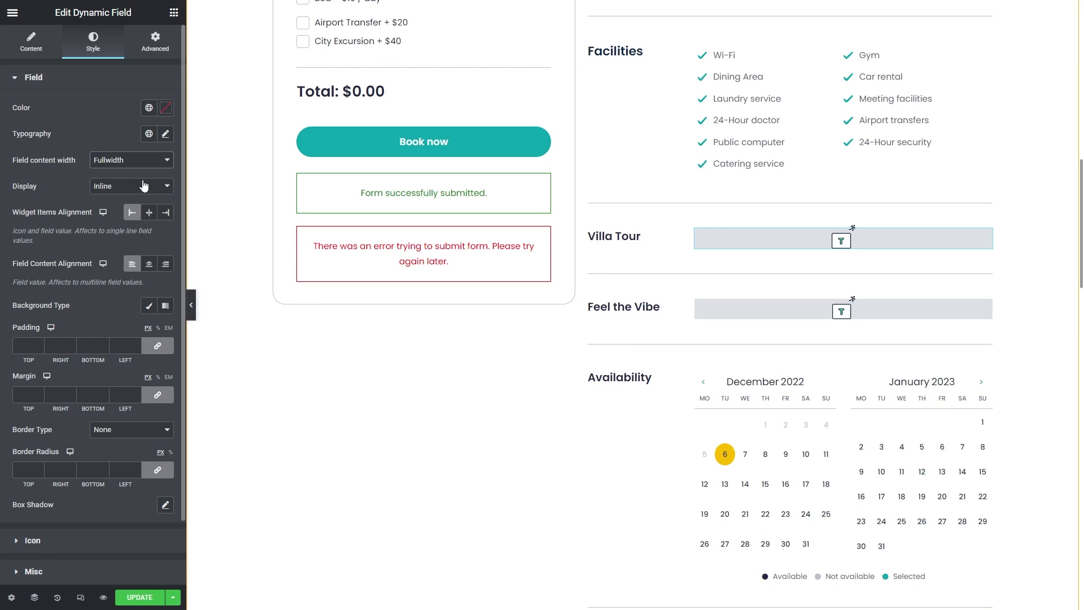
click(718, 316)
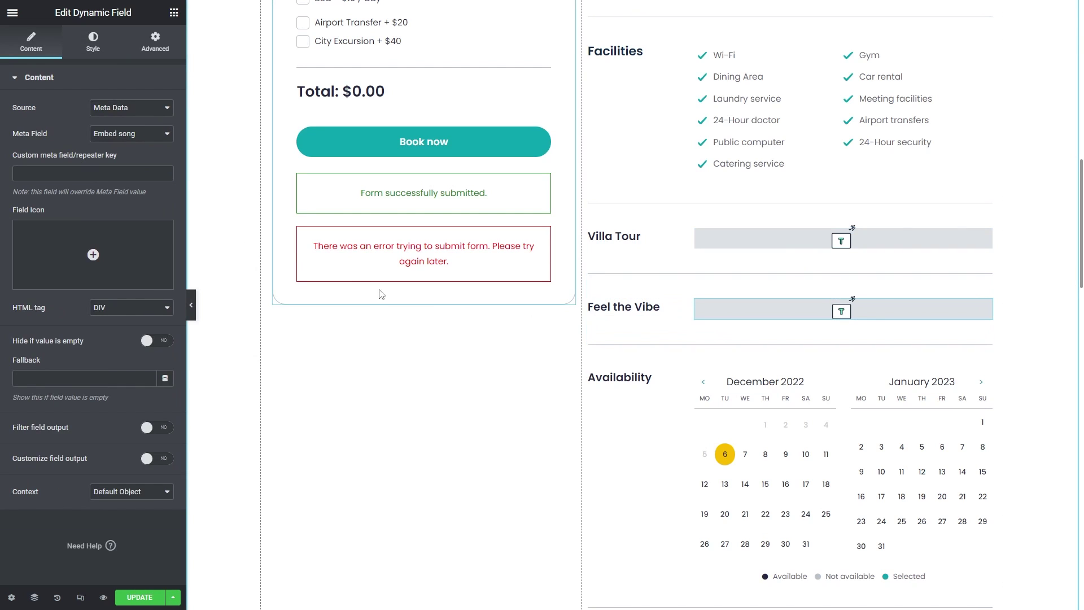
click(85, 47)
click(120, 162)
click(127, 187)
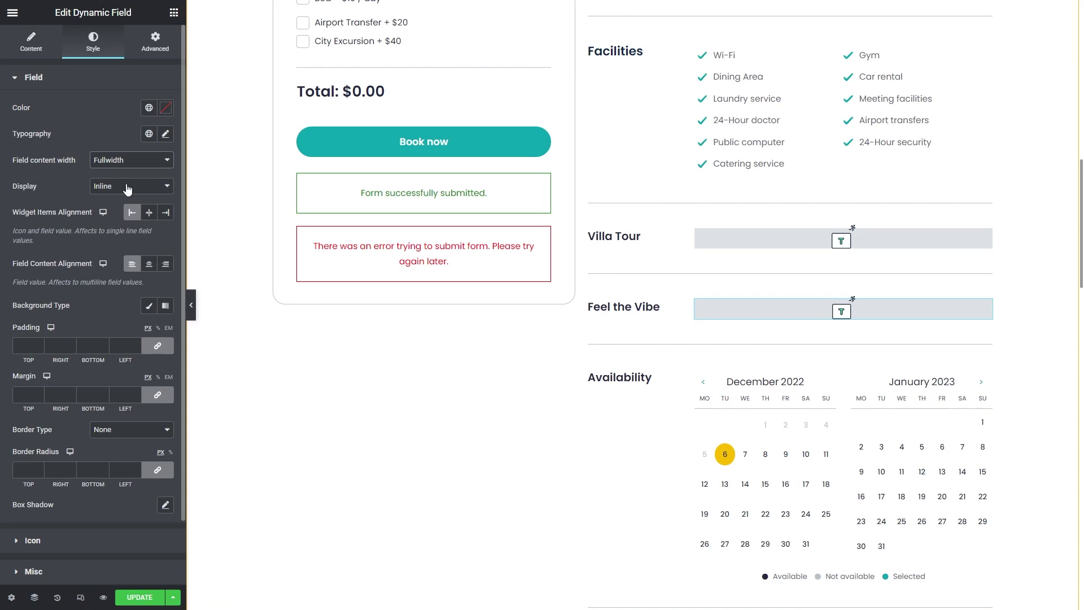
Save the template, reload the live property page to check it, then go to the Dashboard.
click(125, 597)
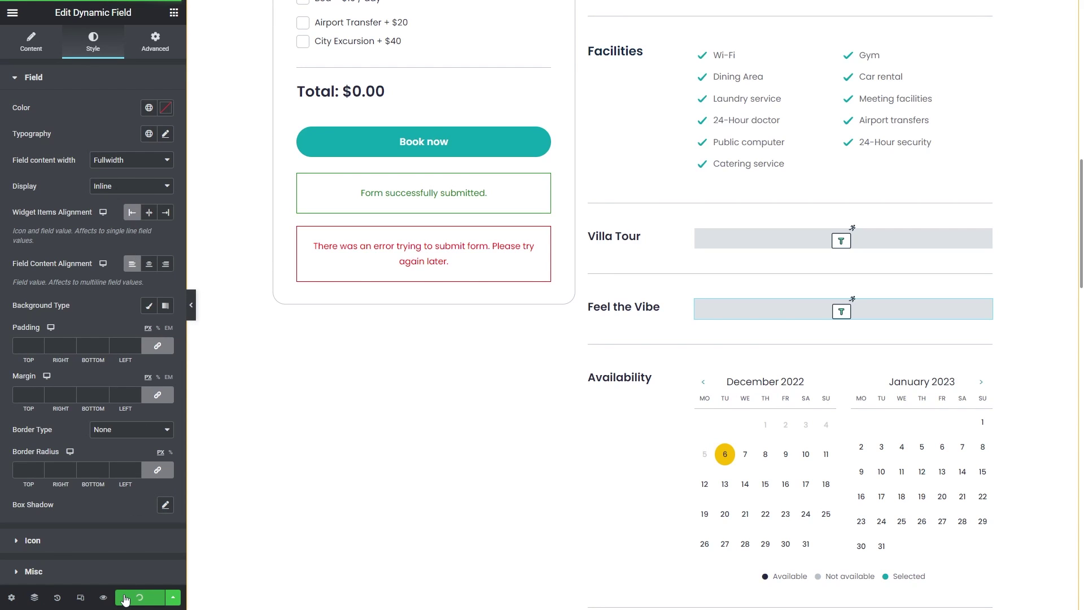
key(ctrl+Tab)
key(F5)
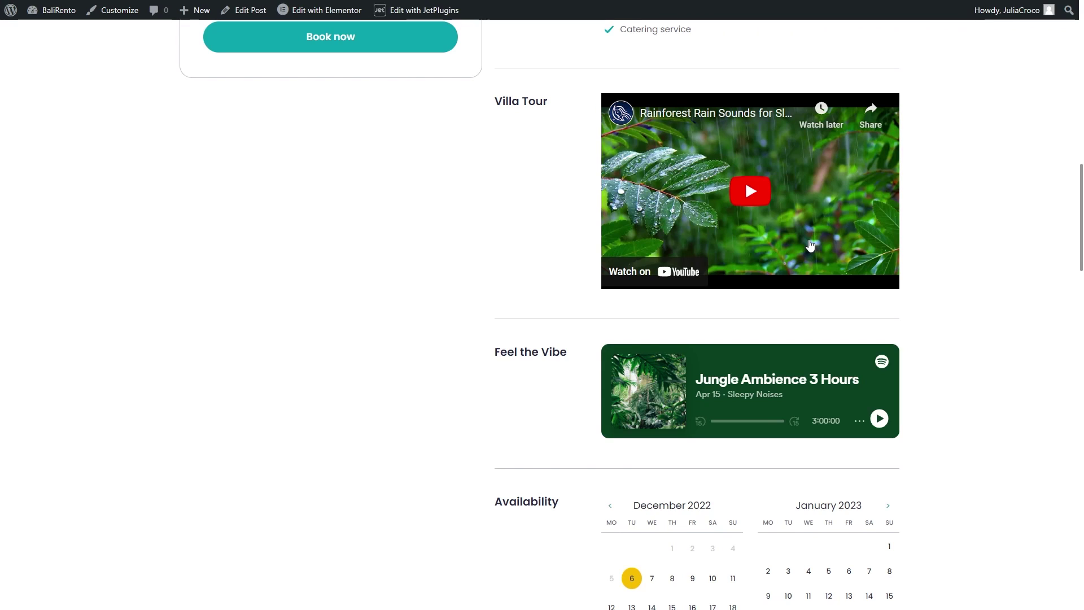
click(55, 12)
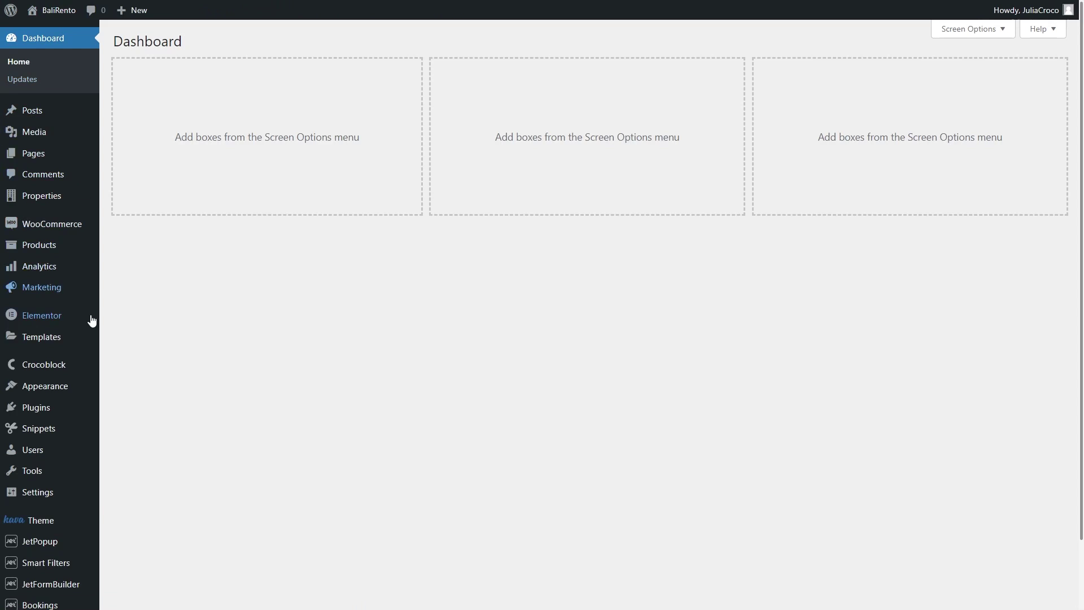
Edit the Properties post type and delete its Embed video and Embed song meta fields.
scroll(91, 339, down, 2)
mouse_move(79, 550)
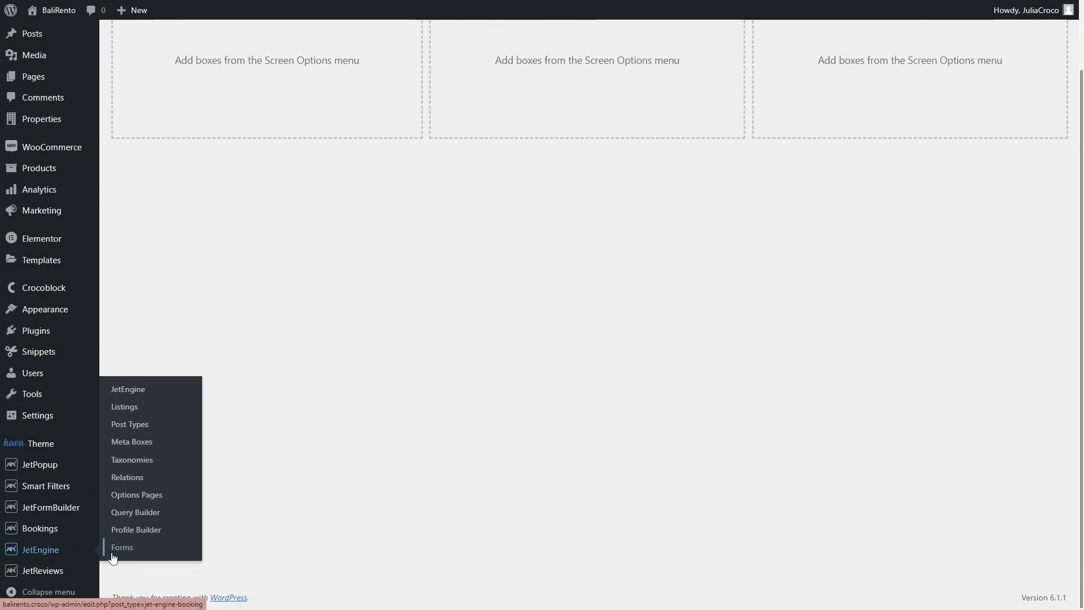
click(168, 425)
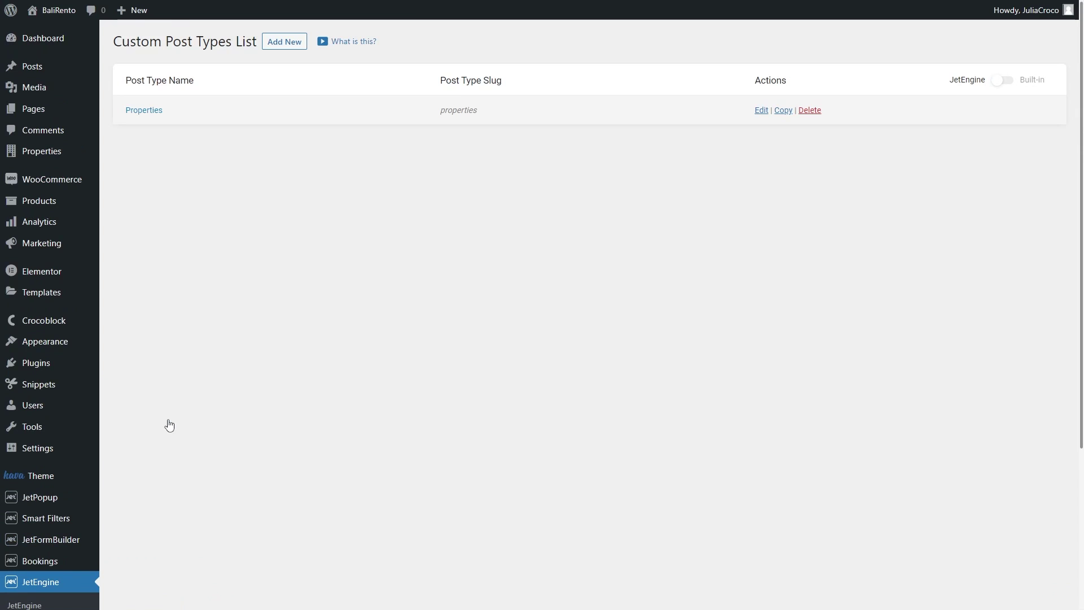
click(157, 113)
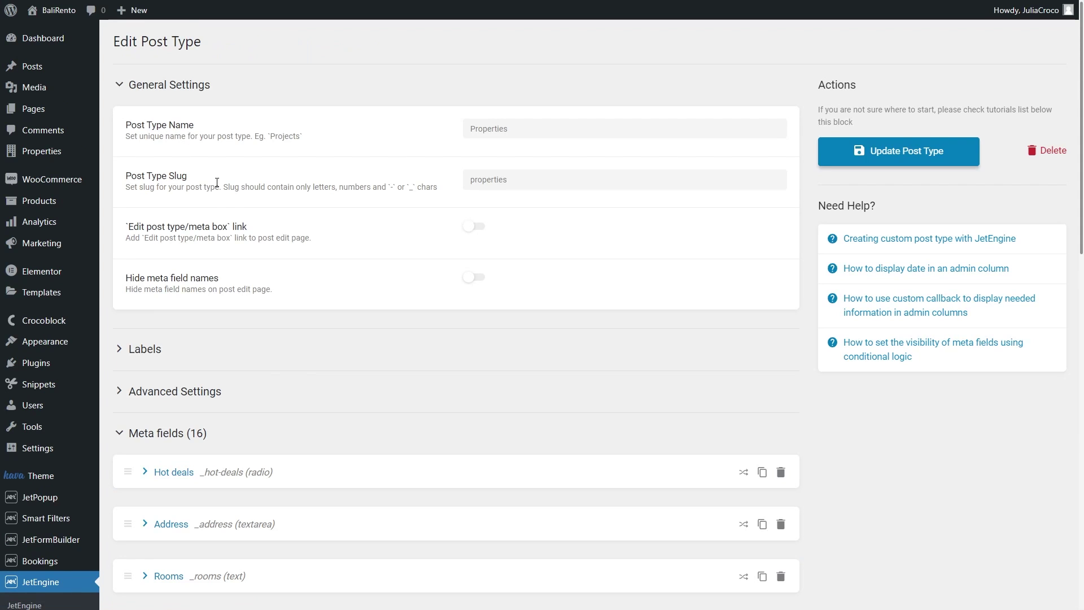
scroll(289, 342, down, 15)
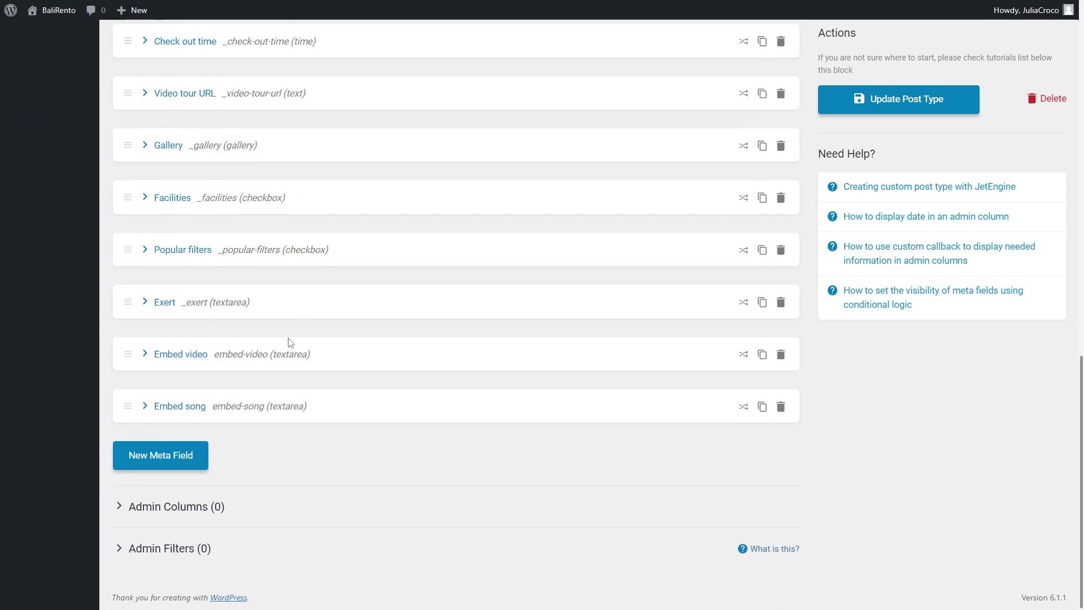
click(781, 354)
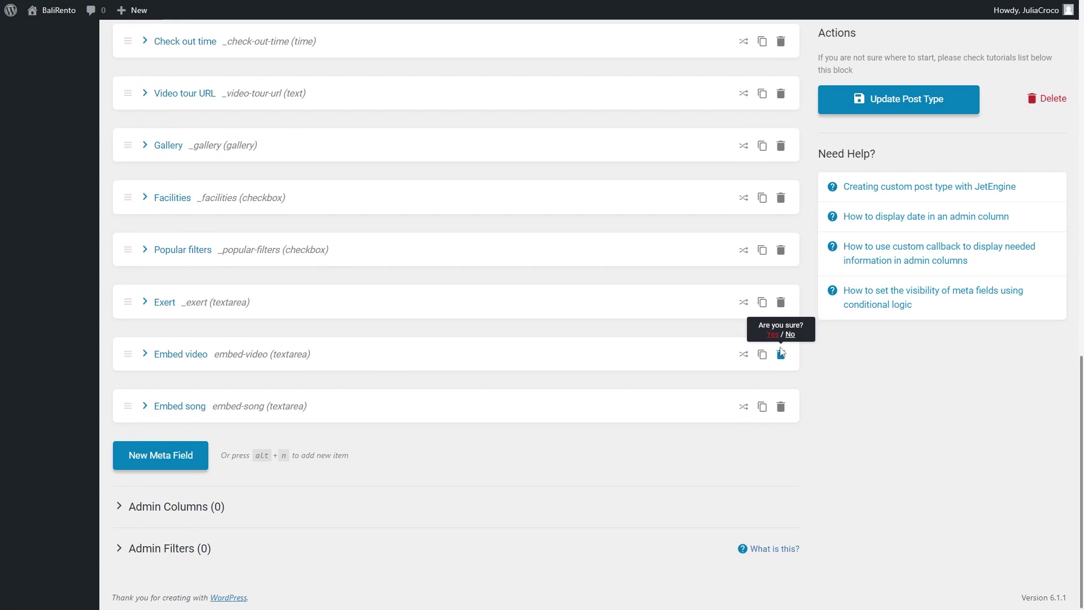
click(777, 339)
click(781, 406)
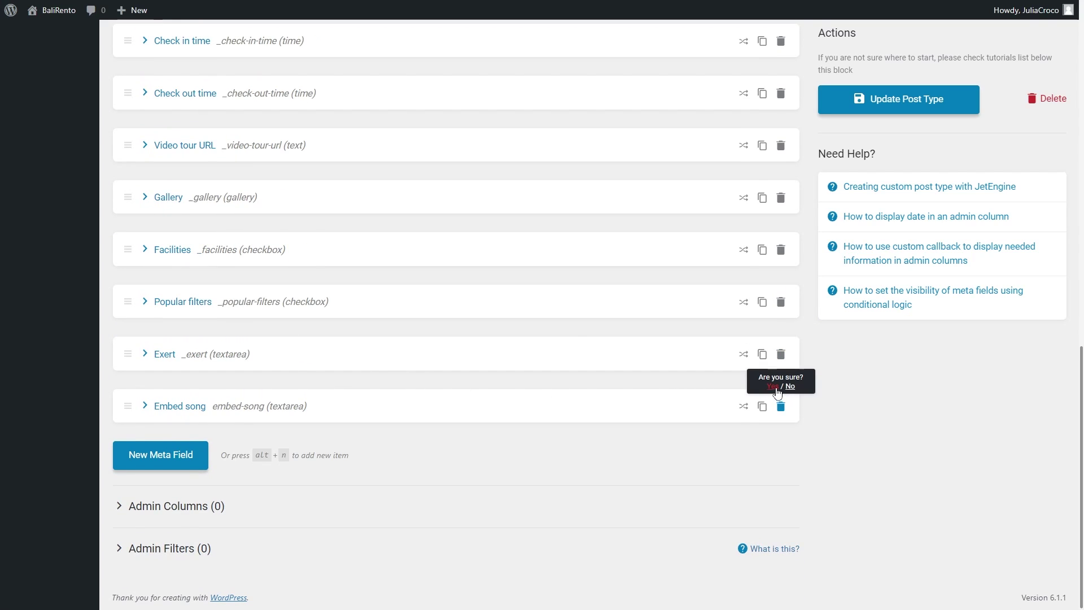
click(777, 392)
Add a new Repeater meta field labelled 'Repeater for embed'.
click(187, 458)
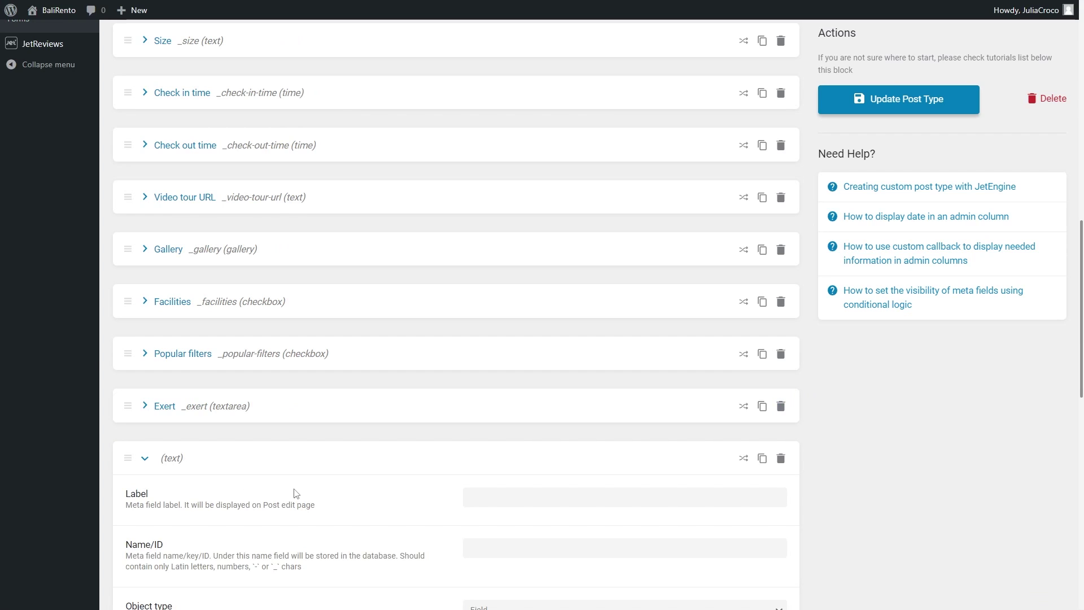
scroll(296, 494, down, 3)
click(483, 298)
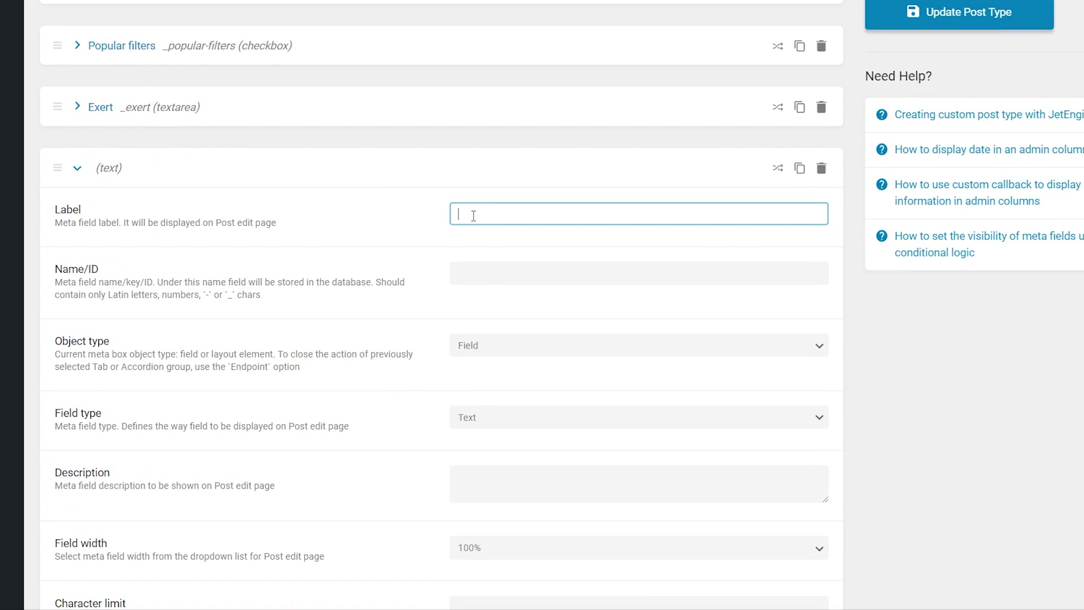
text(Repeater for embed)
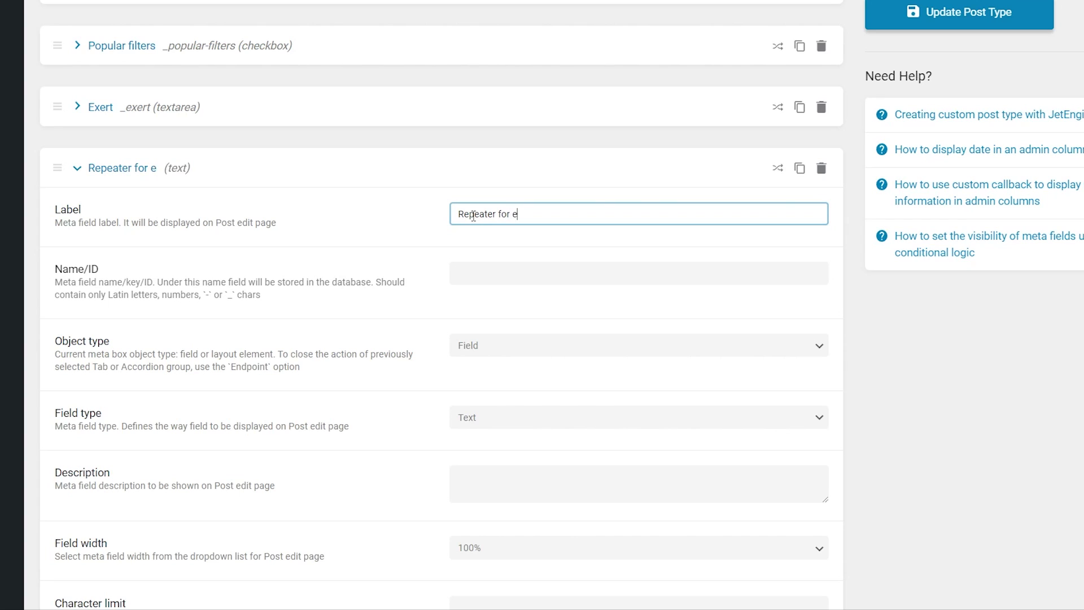
click(566, 265)
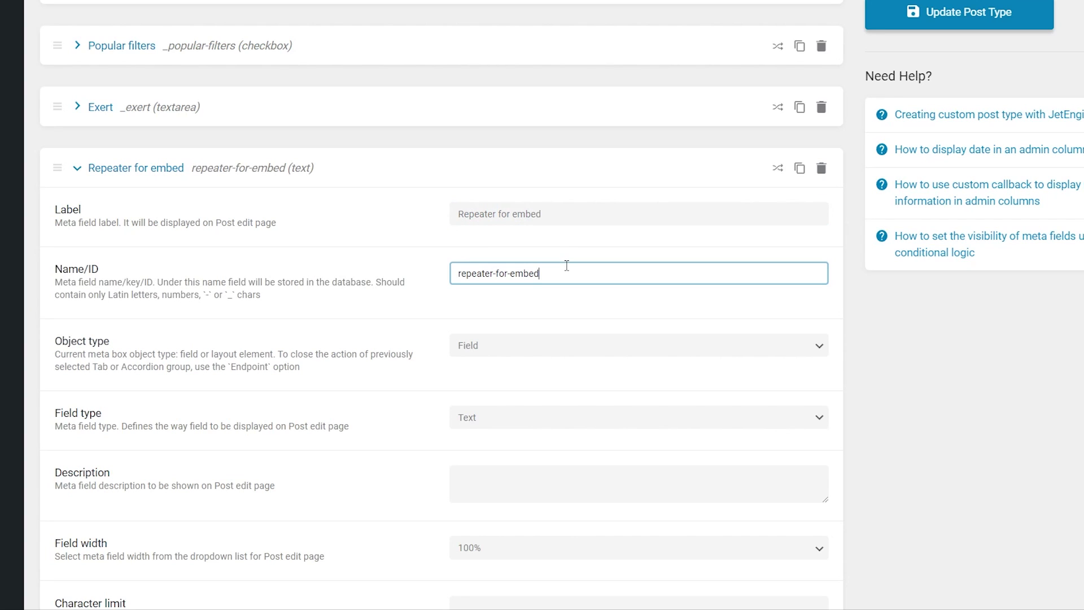
click(627, 416)
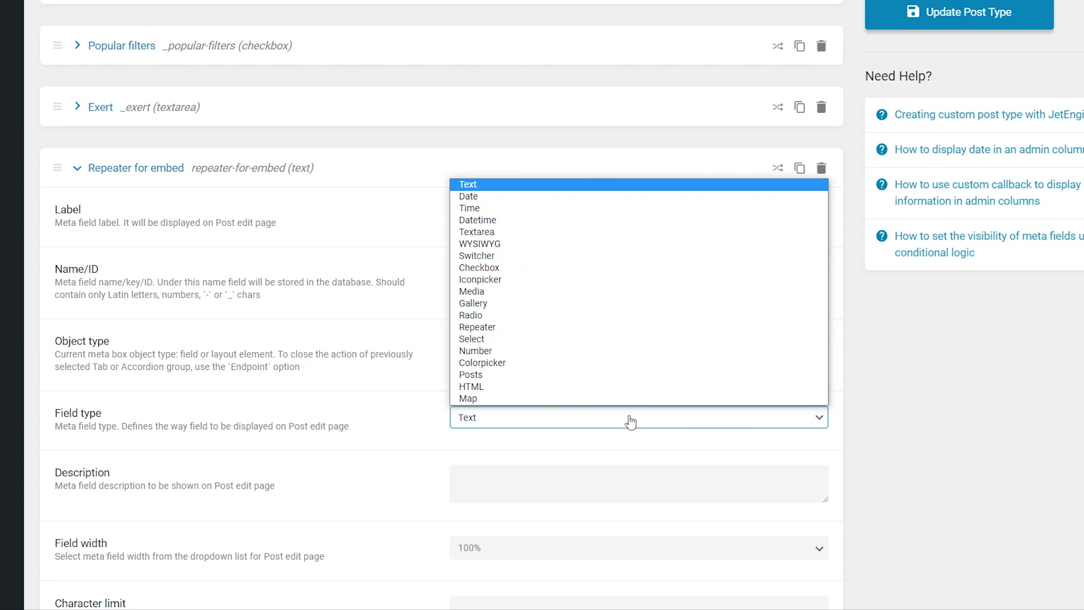
click(617, 328)
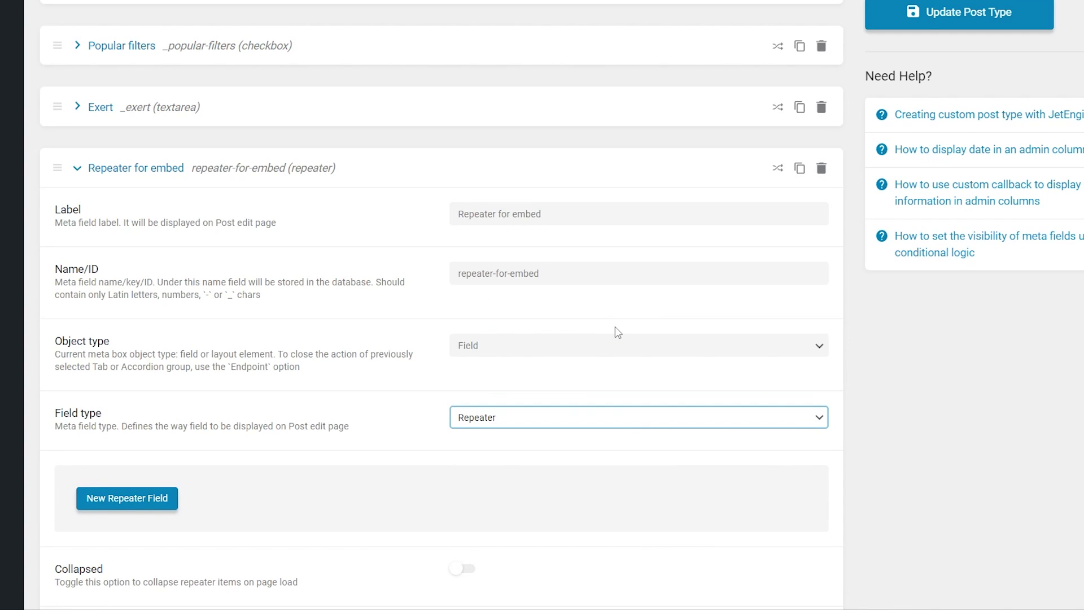
Give the repeater a Textarea sub-field 'Song' and update the post type.
scroll(618, 332, down, 5)
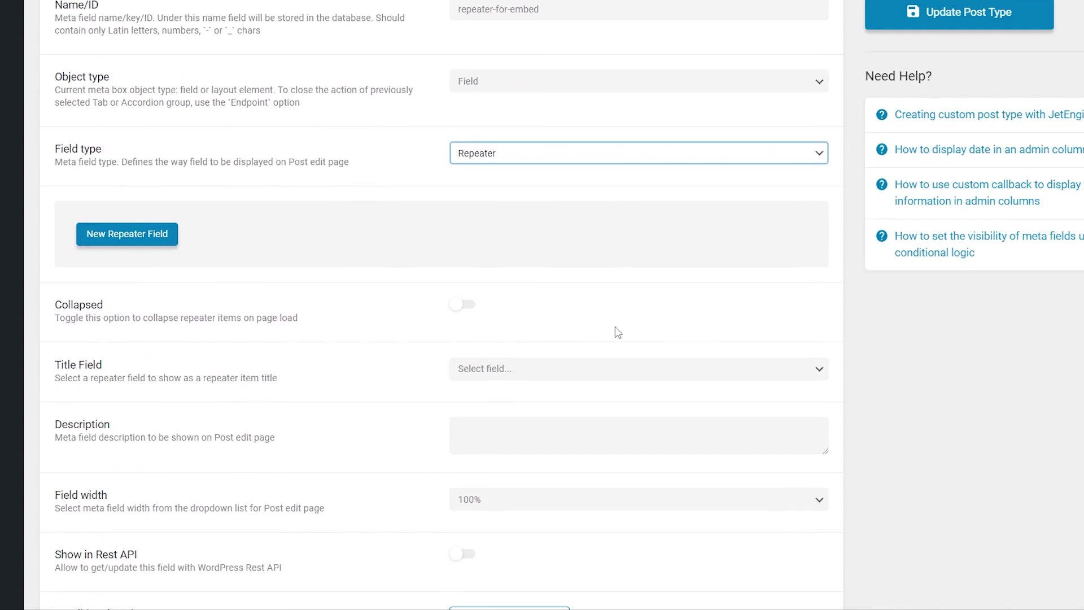
click(127, 234)
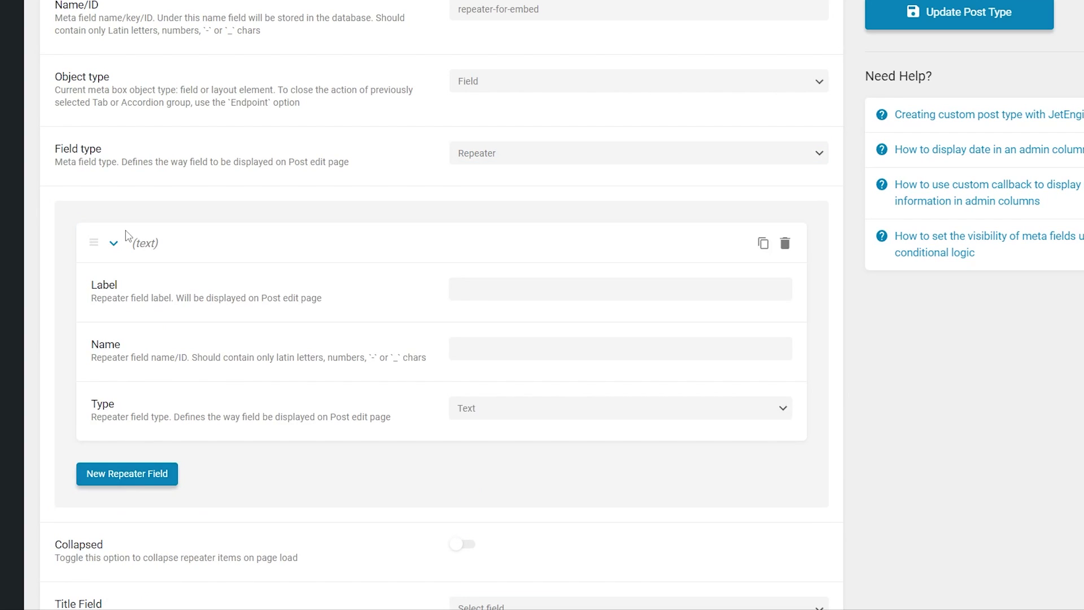
click(502, 289)
text(Song)
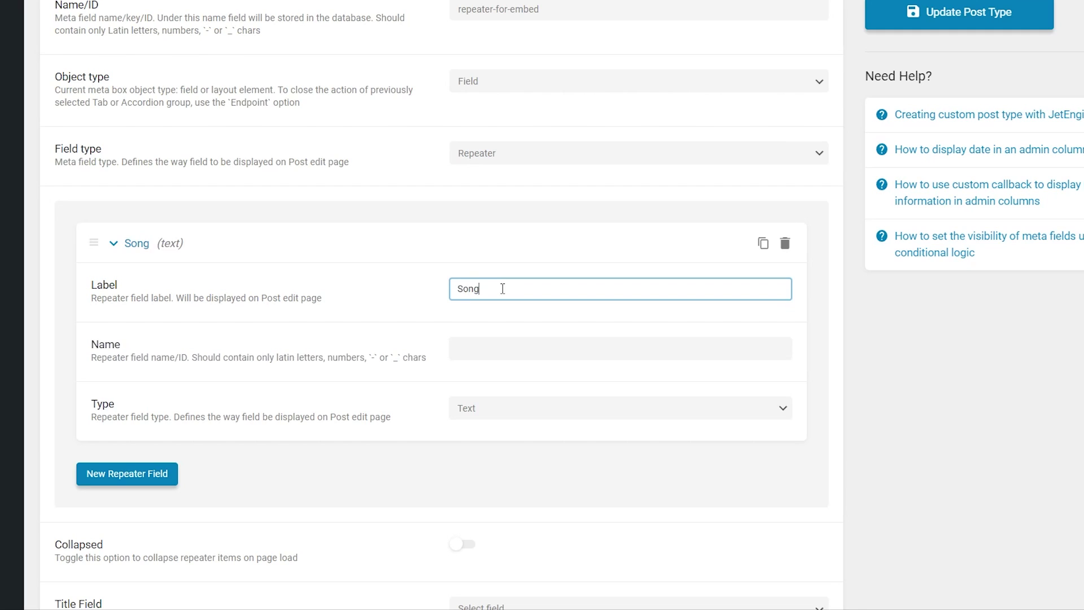
click(534, 344)
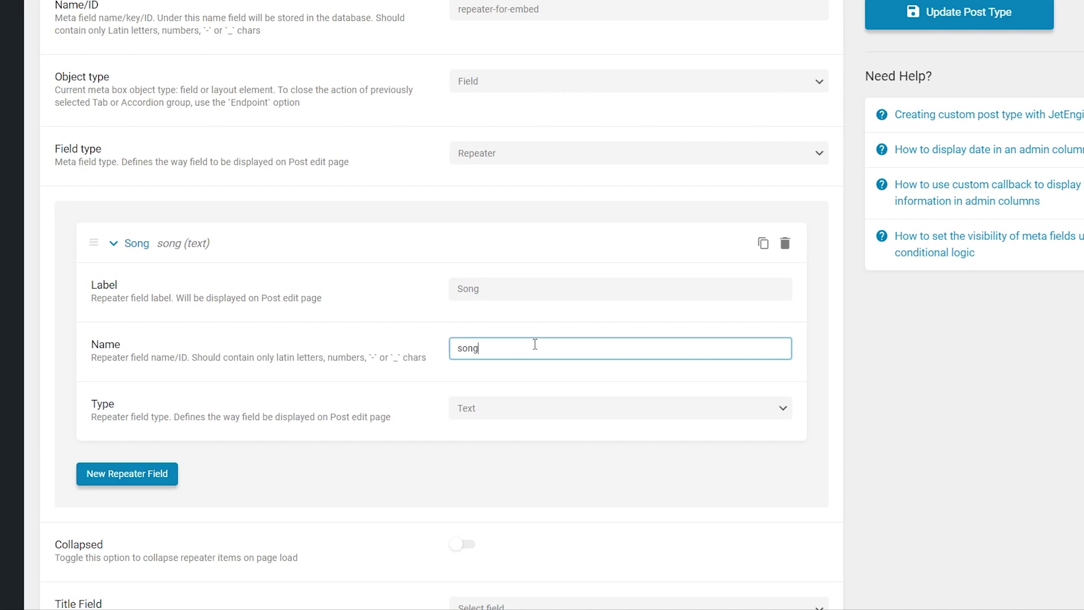
click(572, 410)
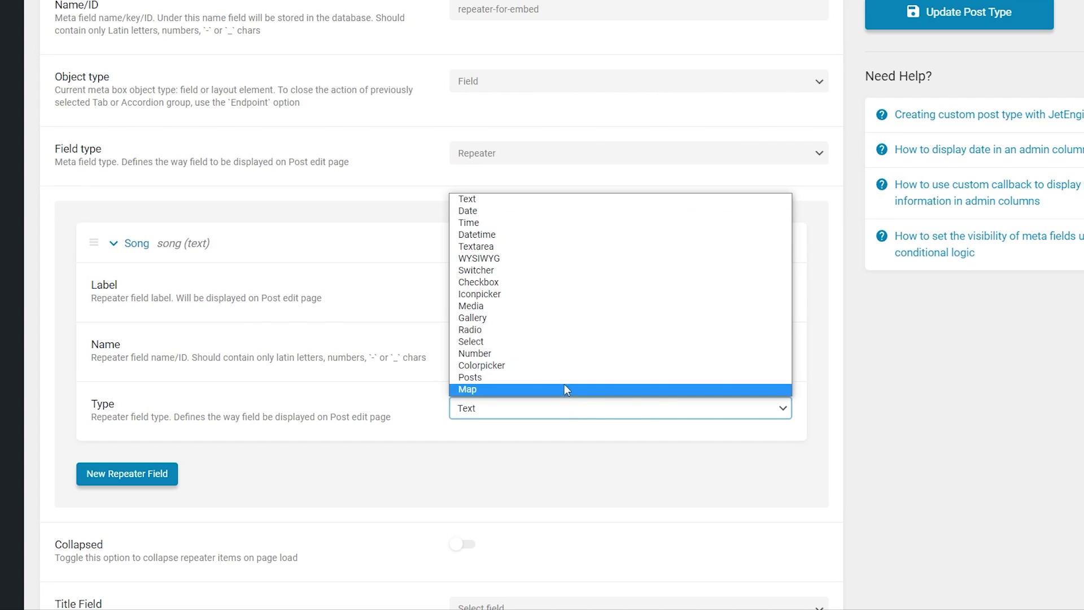
click(550, 247)
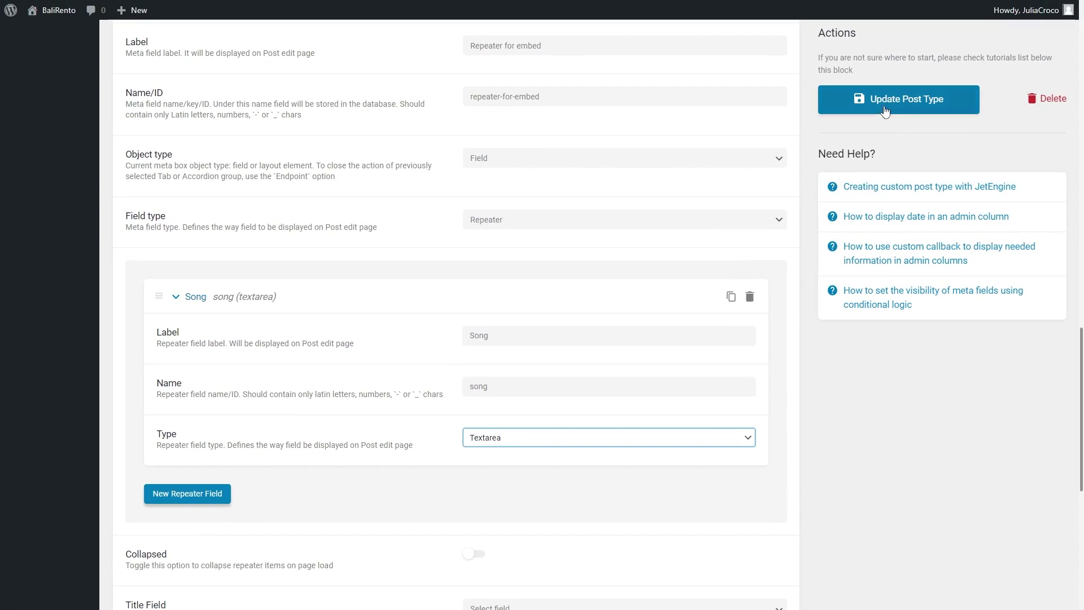
click(886, 101)
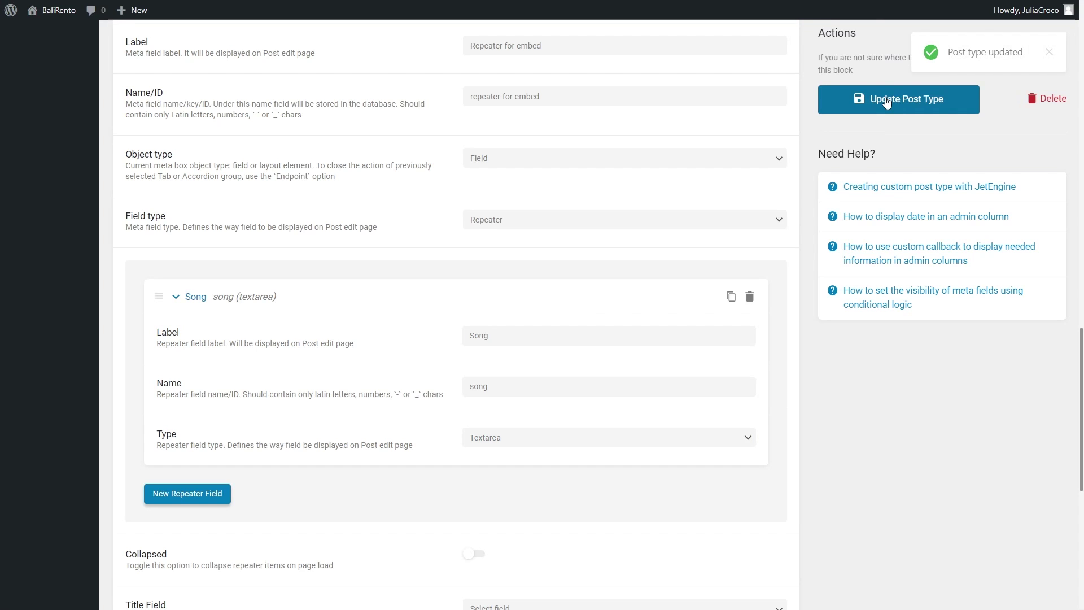
scroll(887, 101, up, 20)
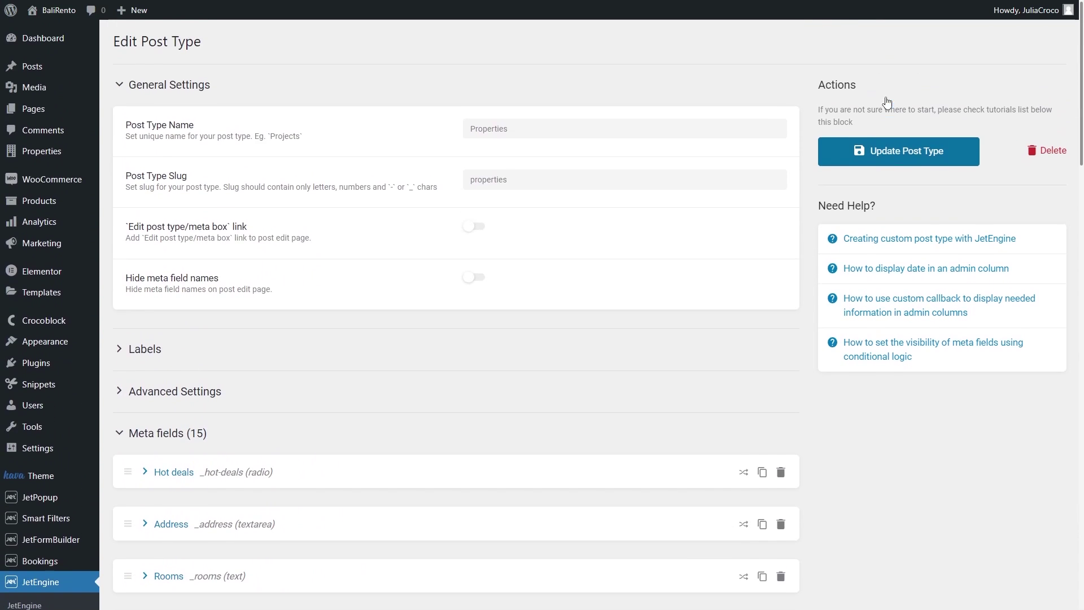
Open the Rainforest Guest House property for editing from the Properties list.
mouse_move(88, 155)
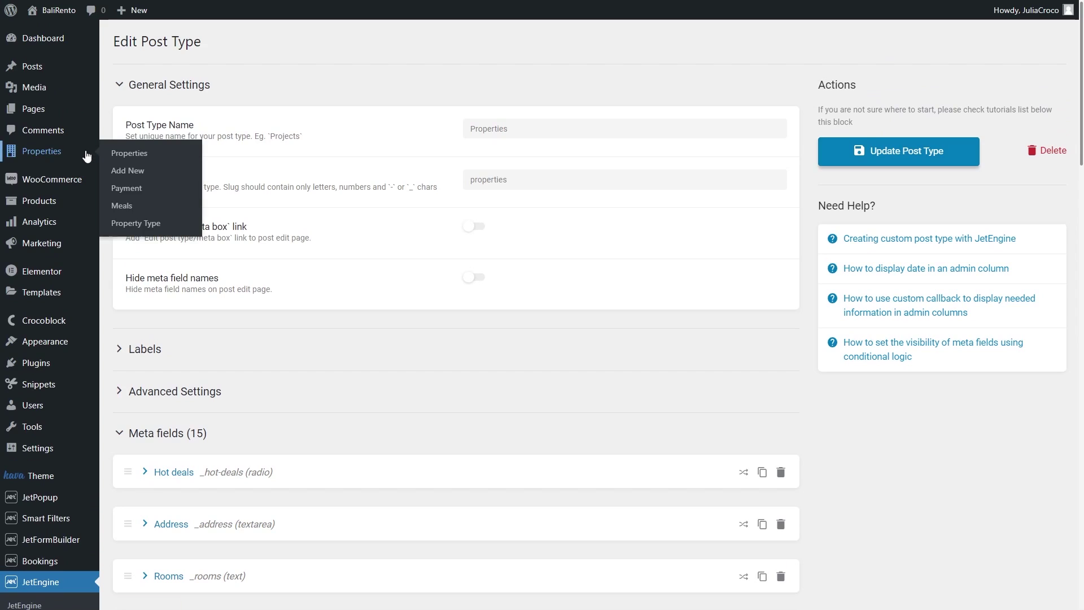
click(158, 157)
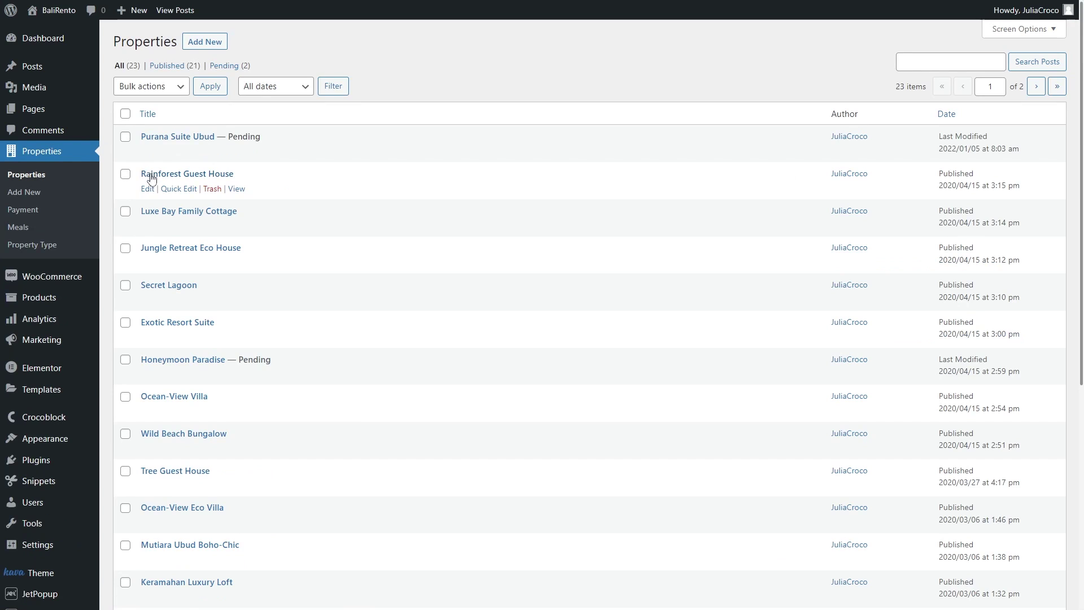
click(150, 190)
scroll(150, 191, down, 15)
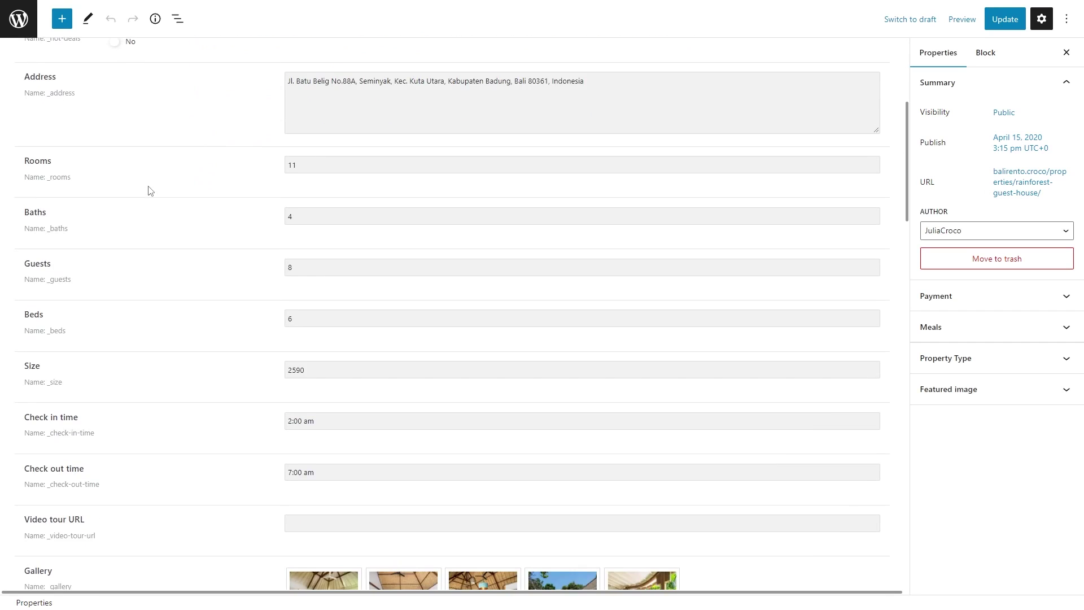
scroll(149, 190, down, 4)
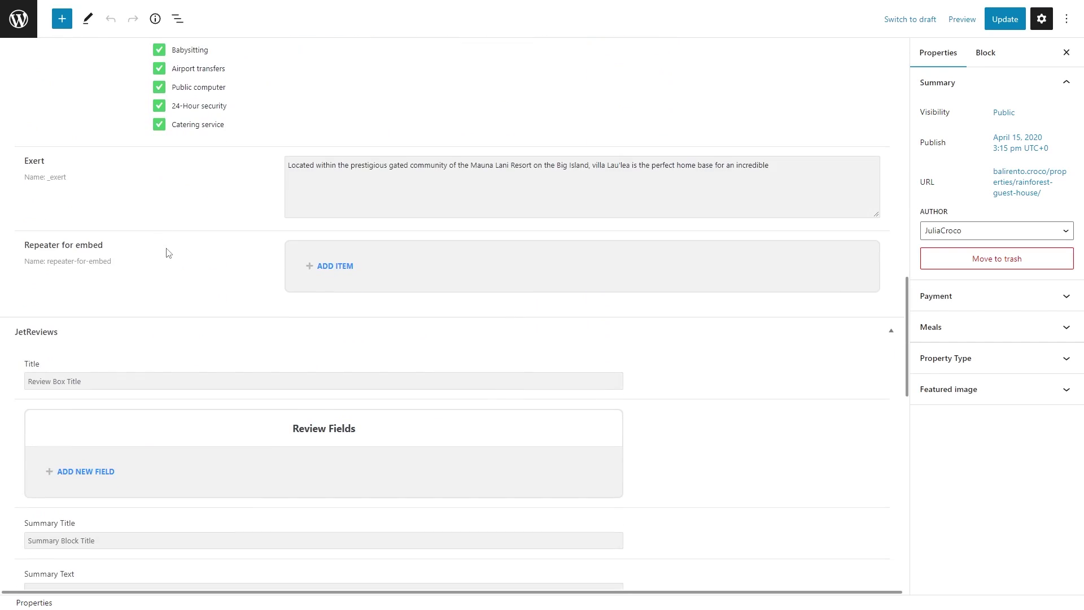
Add two Repeater for embed items with a pasted Spotify embed code each, then update.
click(333, 266)
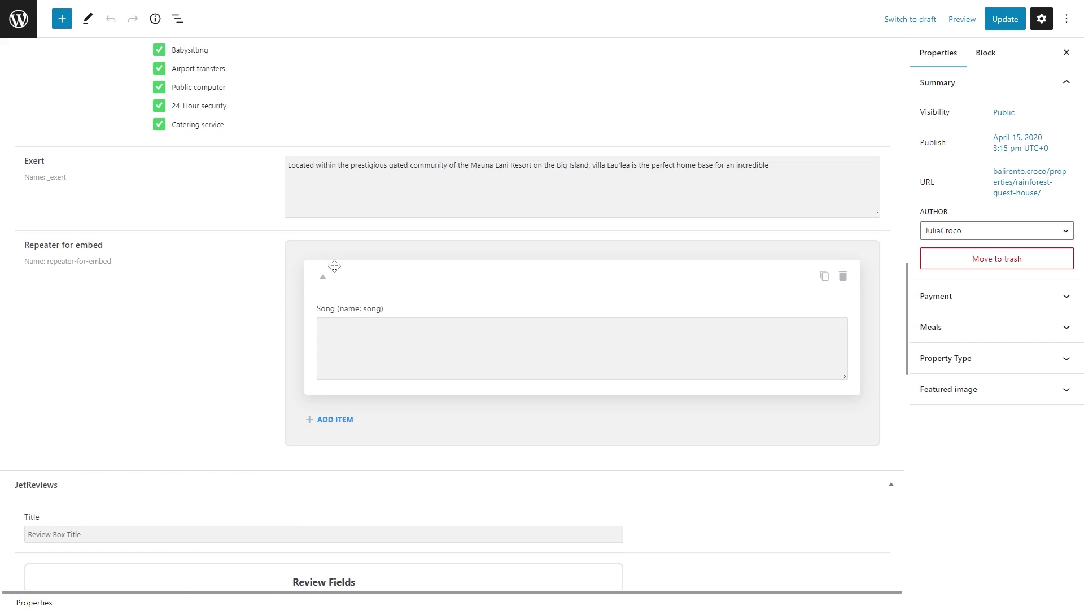
click(378, 331)
text(<iframe style="border-radius:12px" src="https://open.spotify.com/embed/episode/4oiwh7Kmtcg8NYo7M5fkpZ?utm_source=generator" width="100%" height="152" frameBorder="0" allowfullscreen="" allow="autoplay; clipboard-write; encrypted-media; fullscreen; picture-in-picture" loading="lazy"></iframe>)
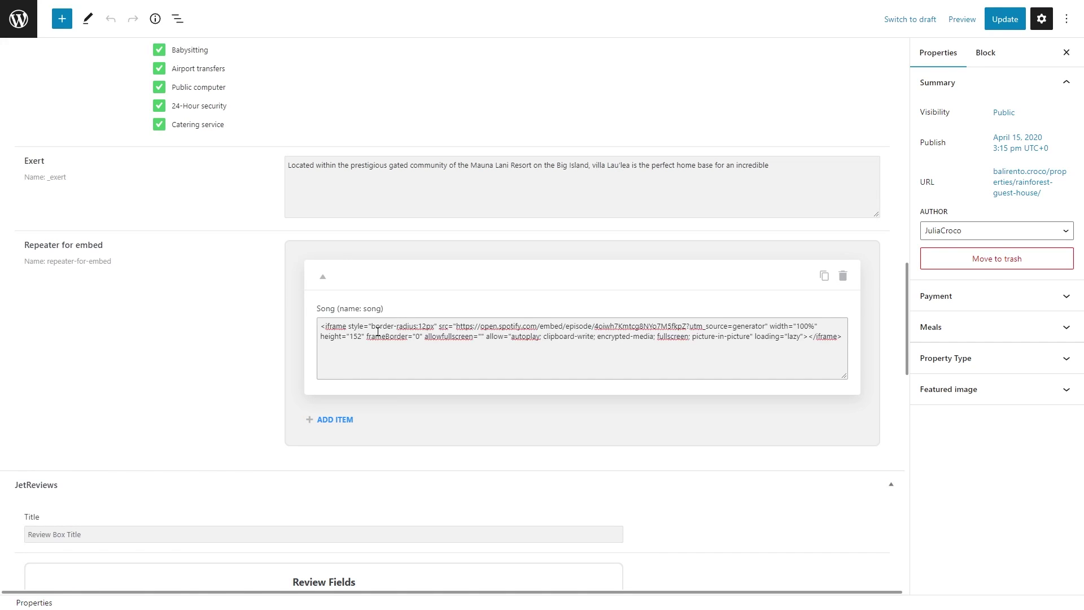
click(345, 420)
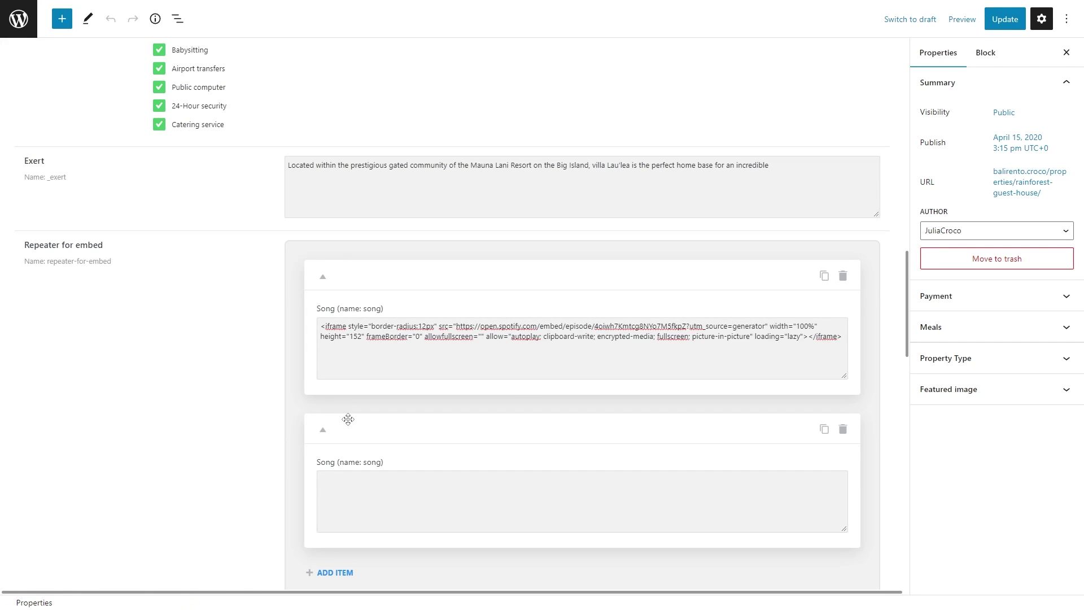
click(341, 481)
text(<iframe style="border-radius:12px" src="https://open.spotify.com/embed/episode/5TazEpVvWw5ILDqxUv4EN2?utm_source=generator" width="100%" height="152" frameBorder="0" allowfullscreen="" allow="autoplay; clipboard-write; encrypted-media; fullscreen; picture-in-picture" loading="lazy"></iframe>)
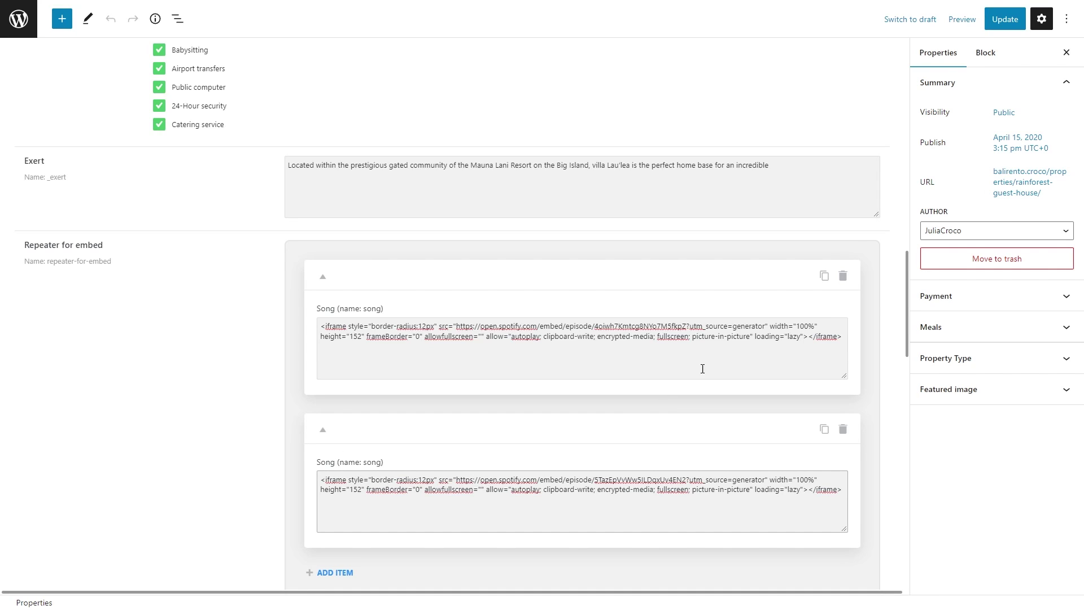
click(989, 21)
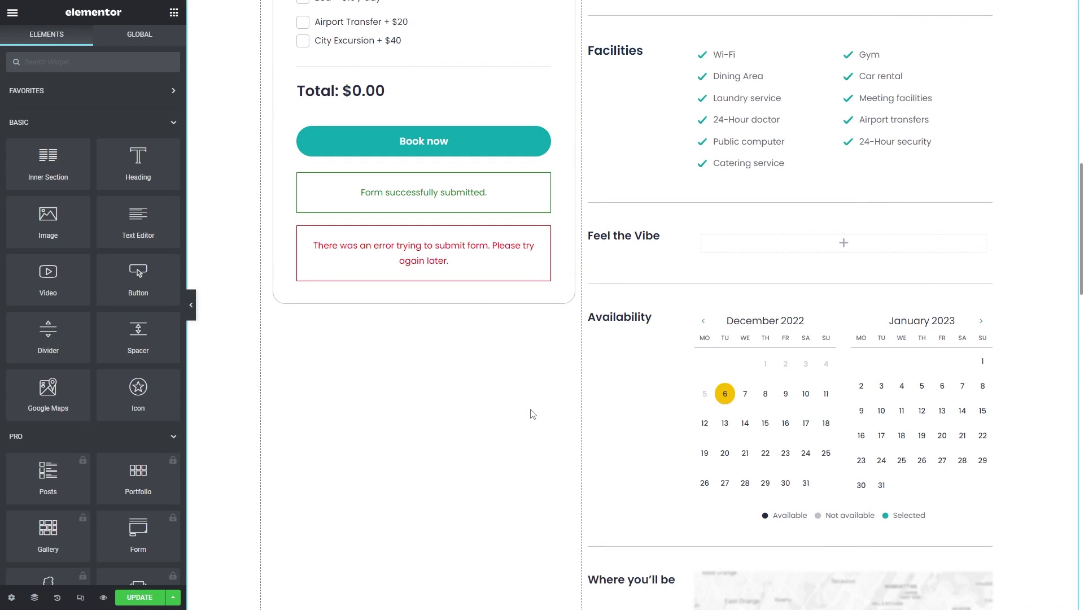
Place a Dynamic Repeater in Feel the Vibe, sourced from Repeater for embed with %song% as item format.
click(76, 60)
text(dynamic)
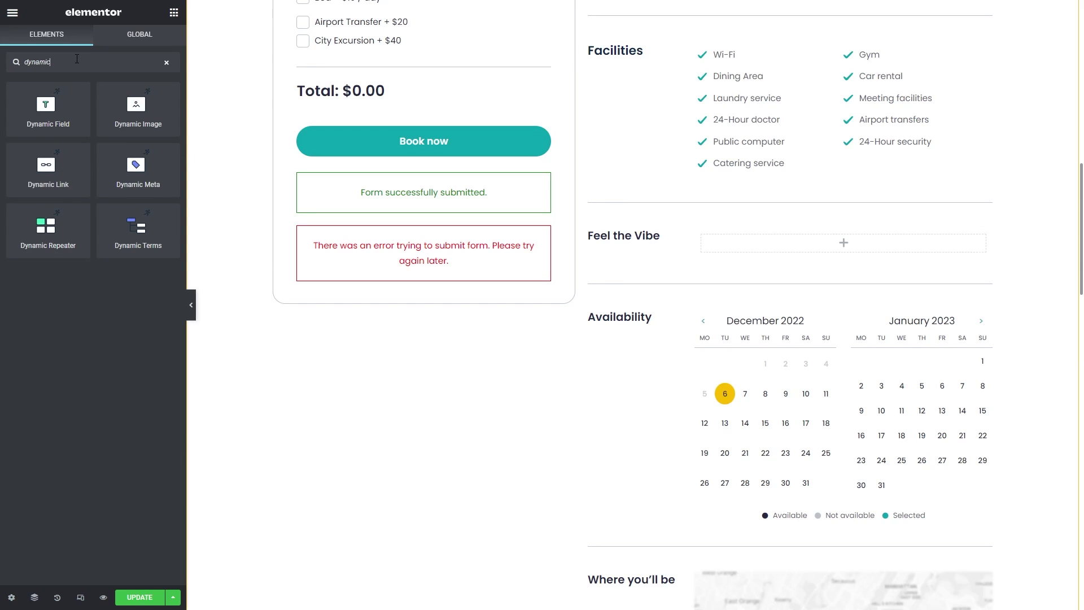
text( repeater)
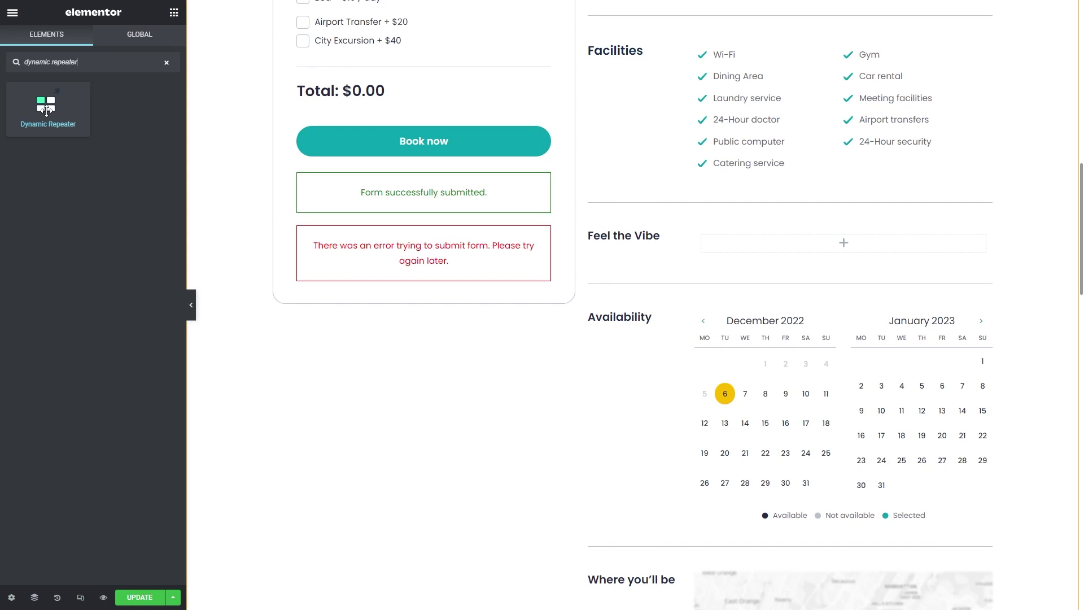
drag(48, 107, 794, 249)
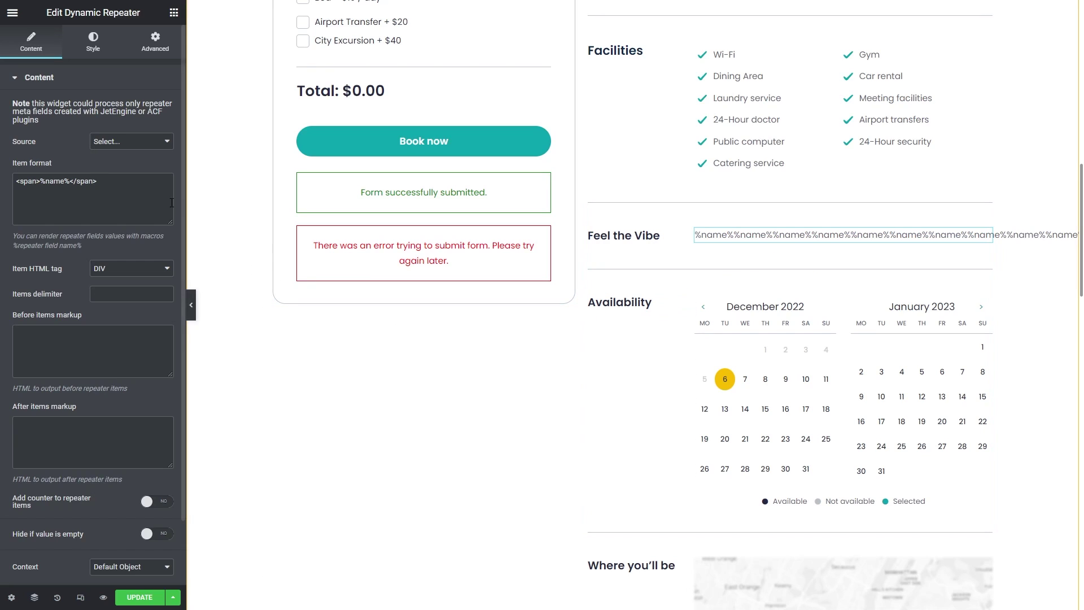
click(147, 139)
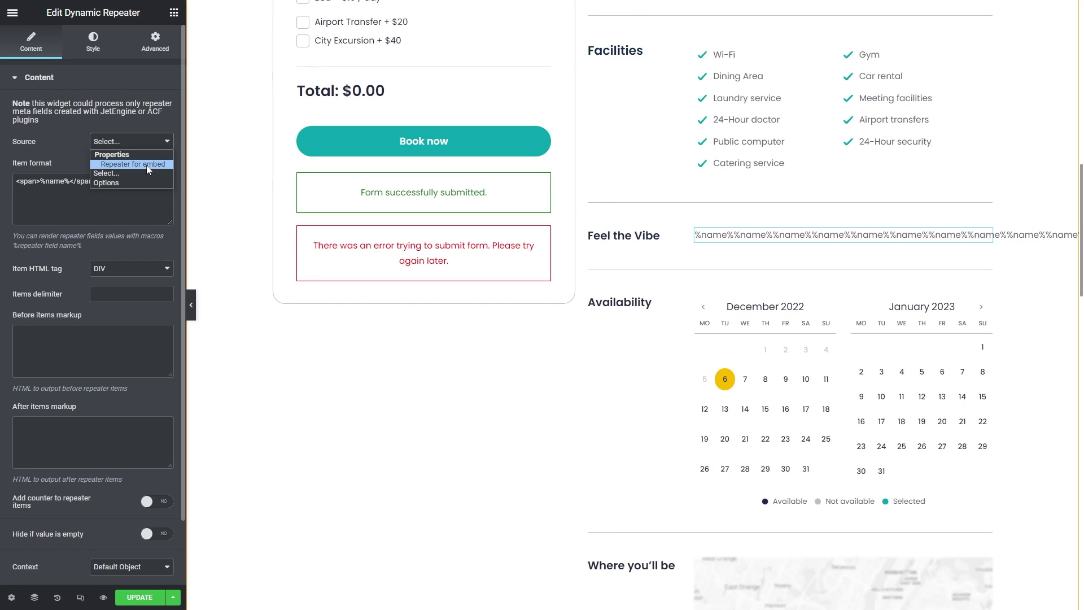
click(146, 165)
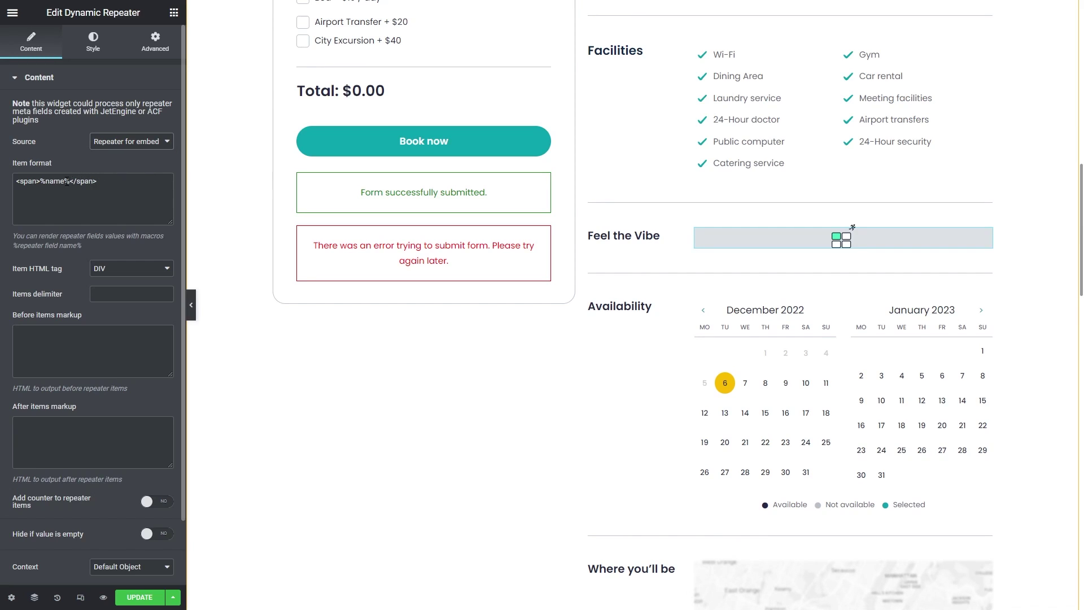
drag(66, 182, 47, 181)
text(song)
Style the repeater items vertical and centred, then update the template.
click(89, 44)
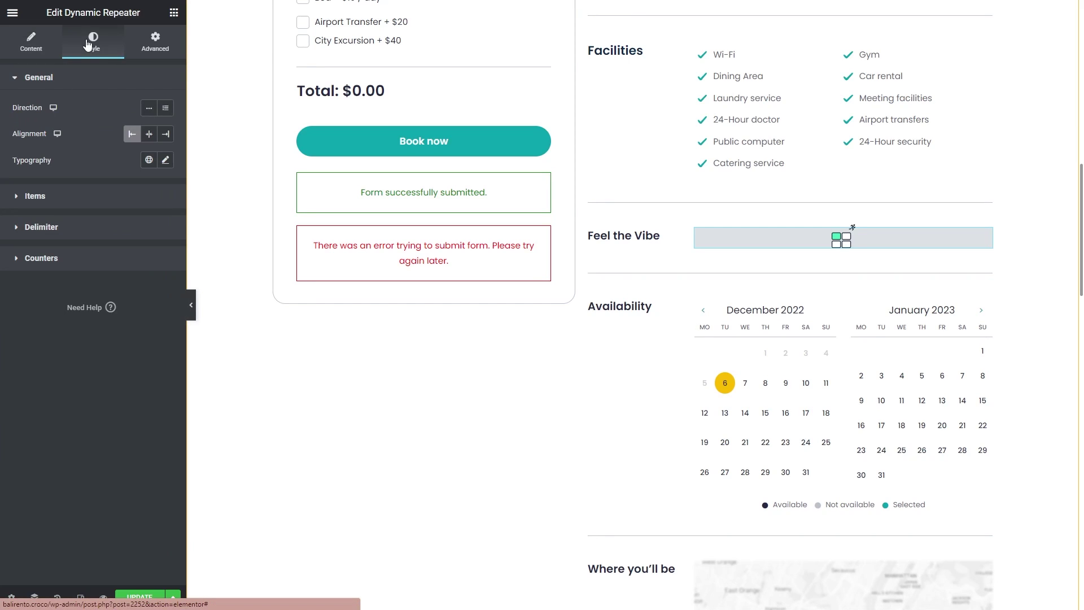
click(166, 112)
click(150, 135)
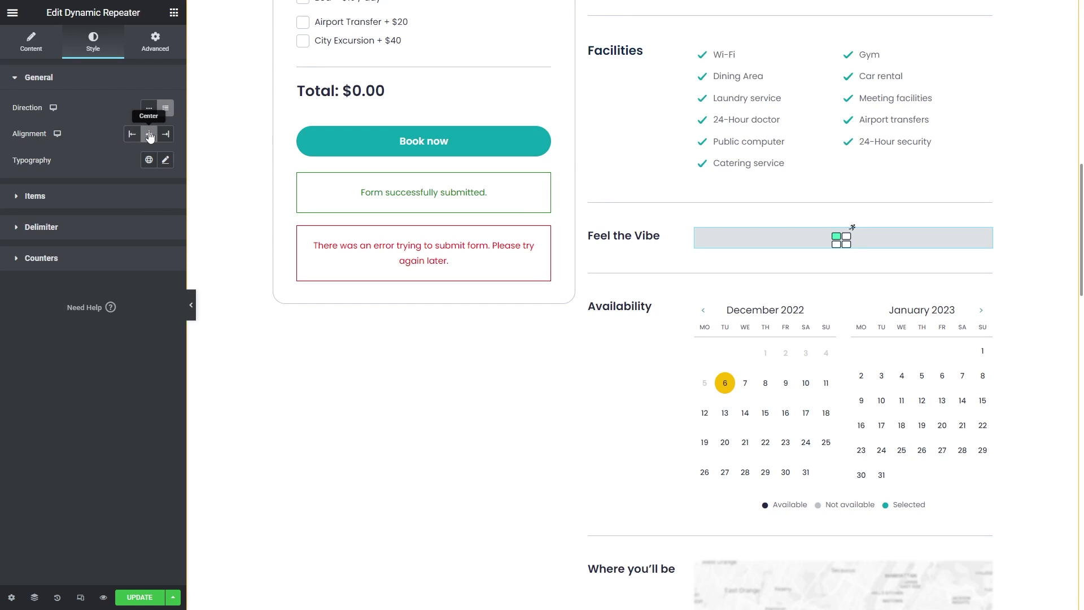
click(124, 194)
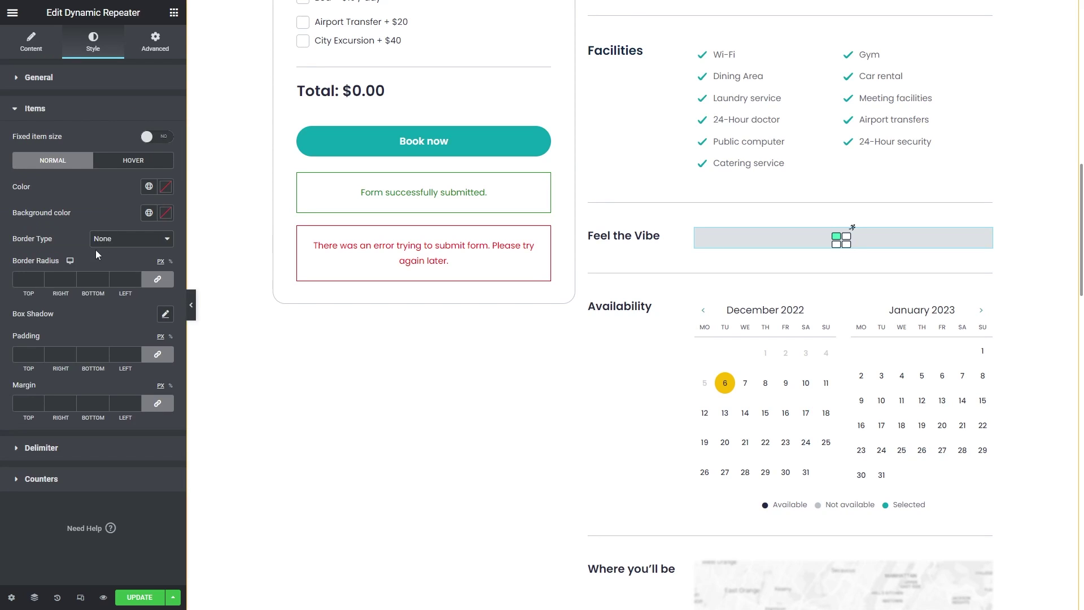
click(143, 598)
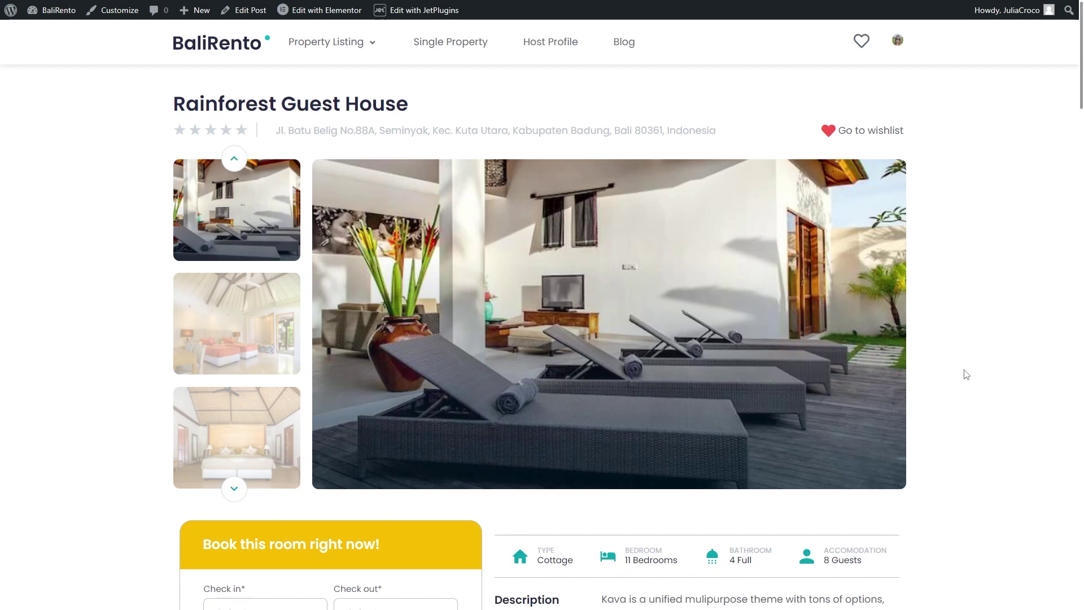
Play and pause each of the two Spotify players in Feel the Vibe.
scroll(966, 375, down, 9)
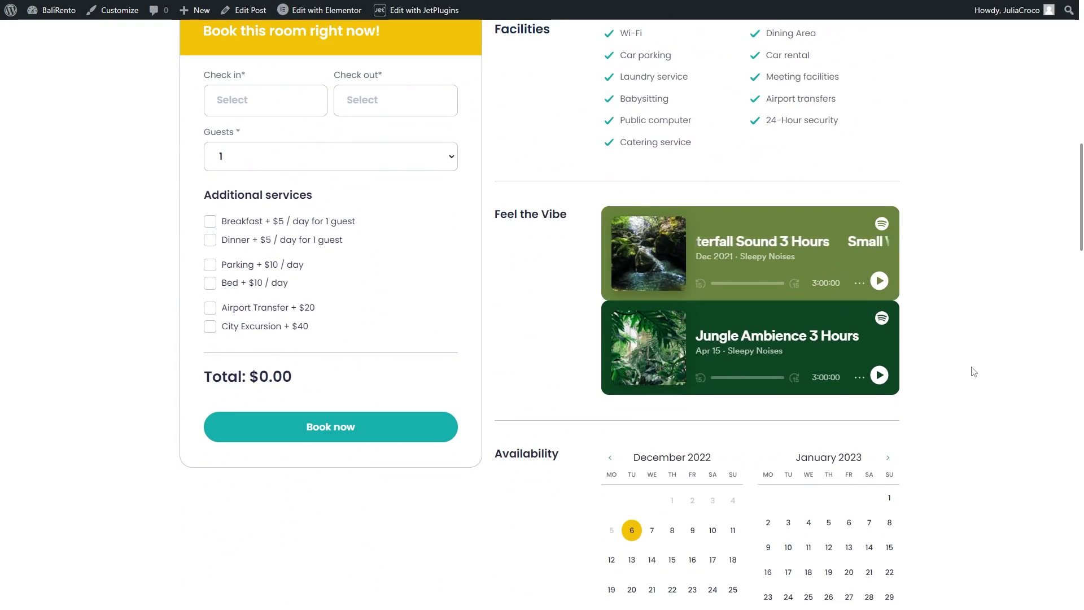
click(878, 281)
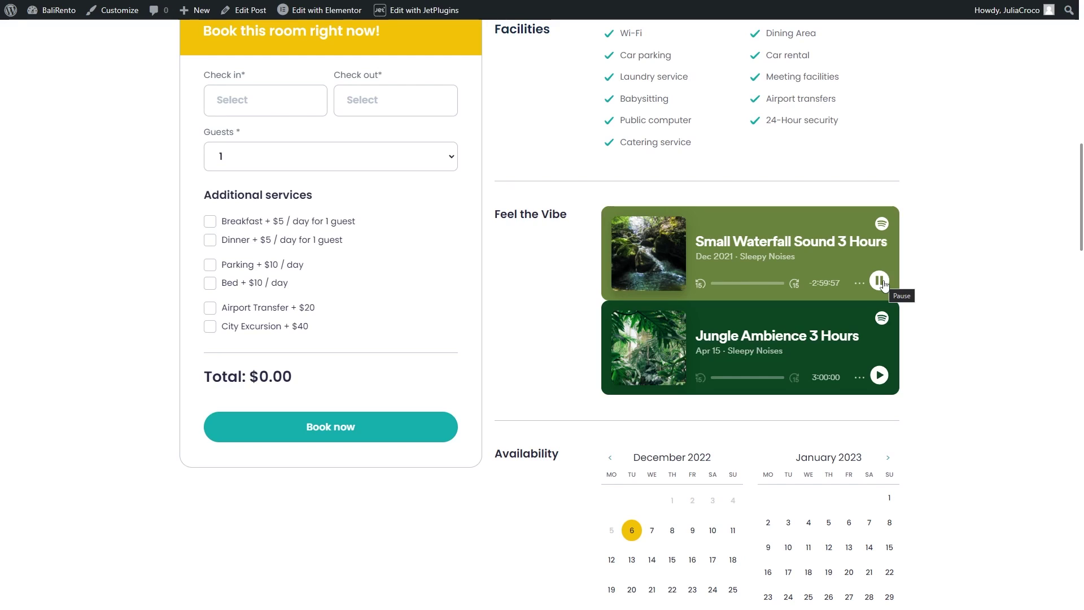
click(879, 280)
click(879, 376)
click(879, 375)
Change both Spotify iframe codes to height 90 and width 300, then update the property.
key(ctrl+Tab)
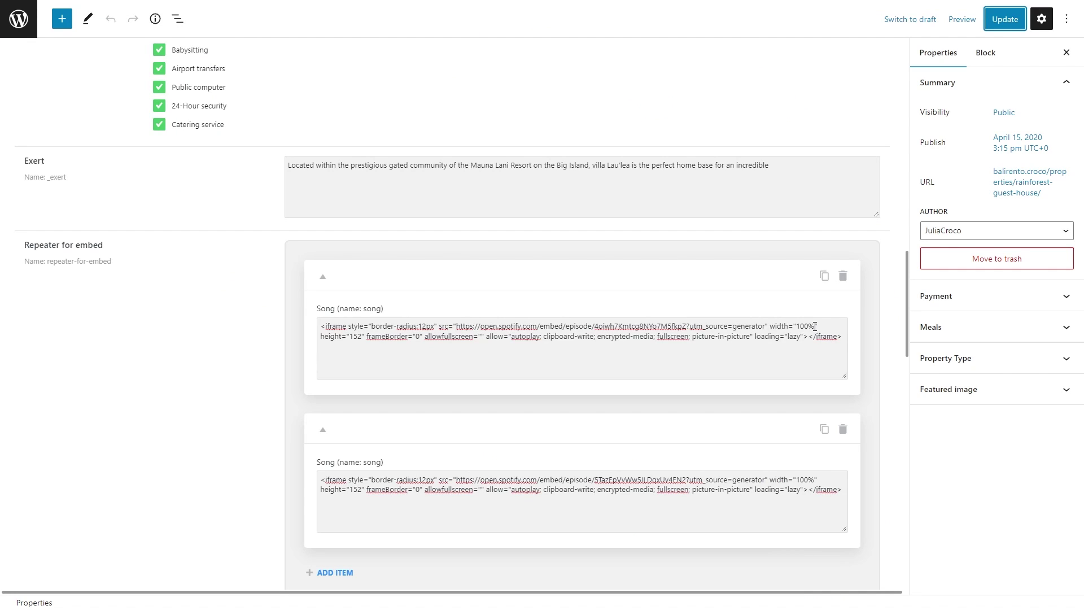
drag(815, 326, 797, 326)
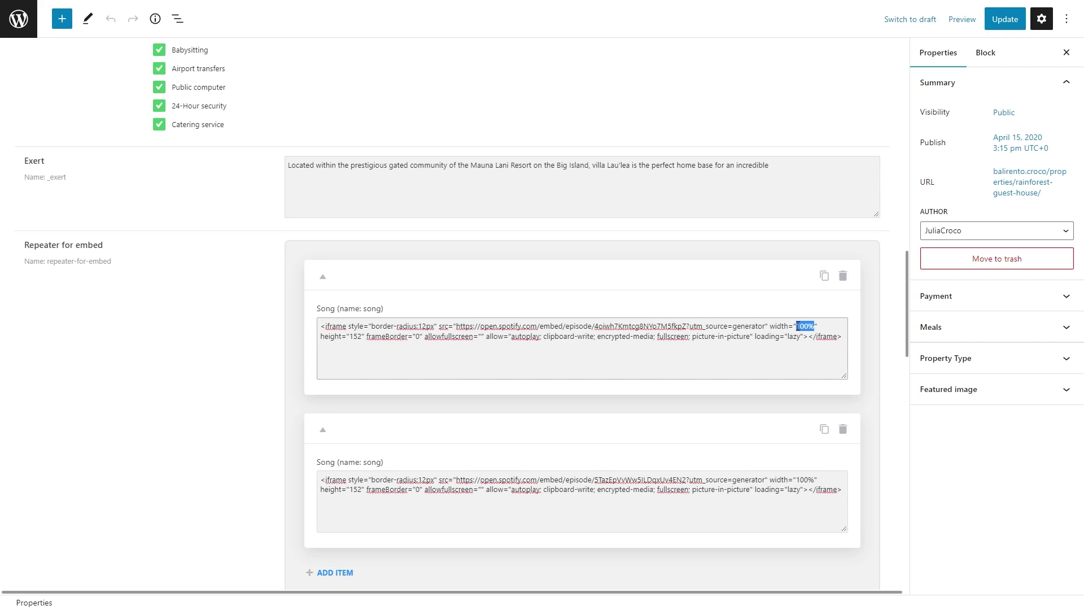
text(50)
double_click(355, 336)
text(90)
double_click(355, 489)
text(90)
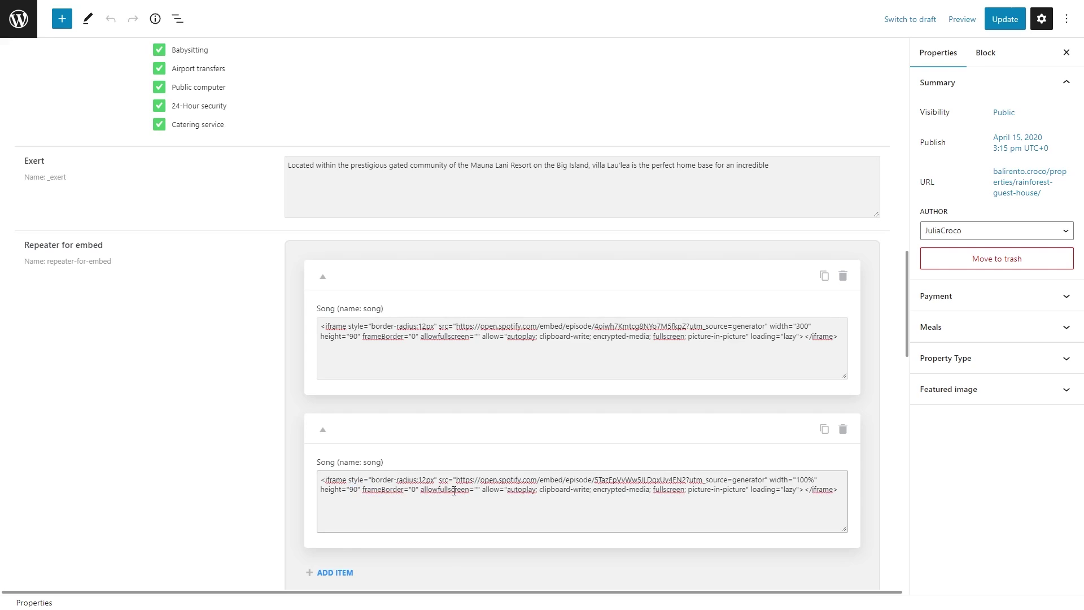
double_click(813, 480)
text(300)
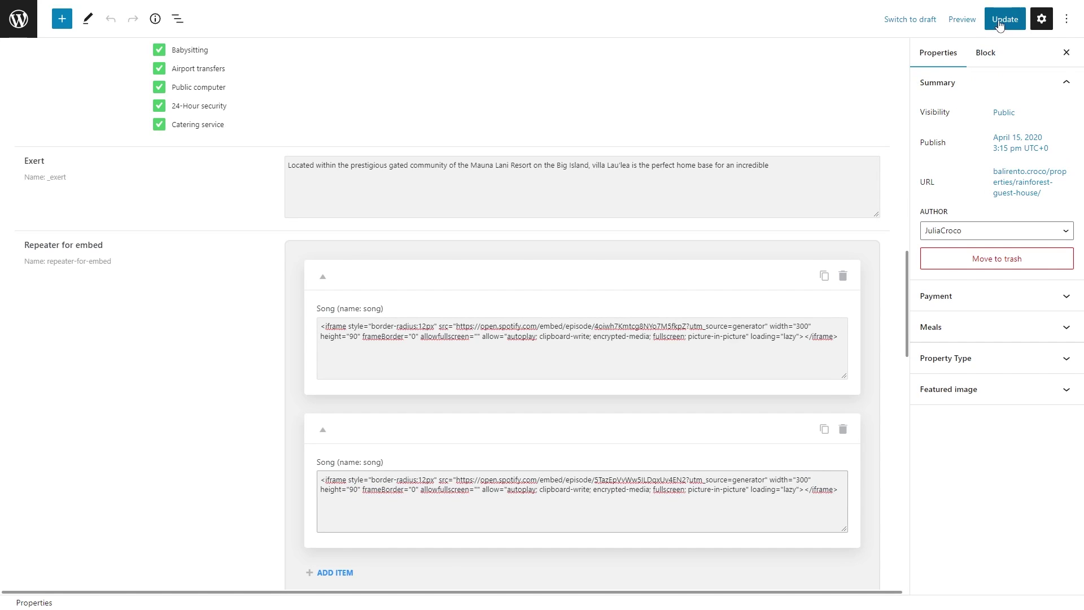
click(1000, 20)
Reload the live Rainforest Guest House page to see the two compact Spotify players.
key(ctrl+Tab)
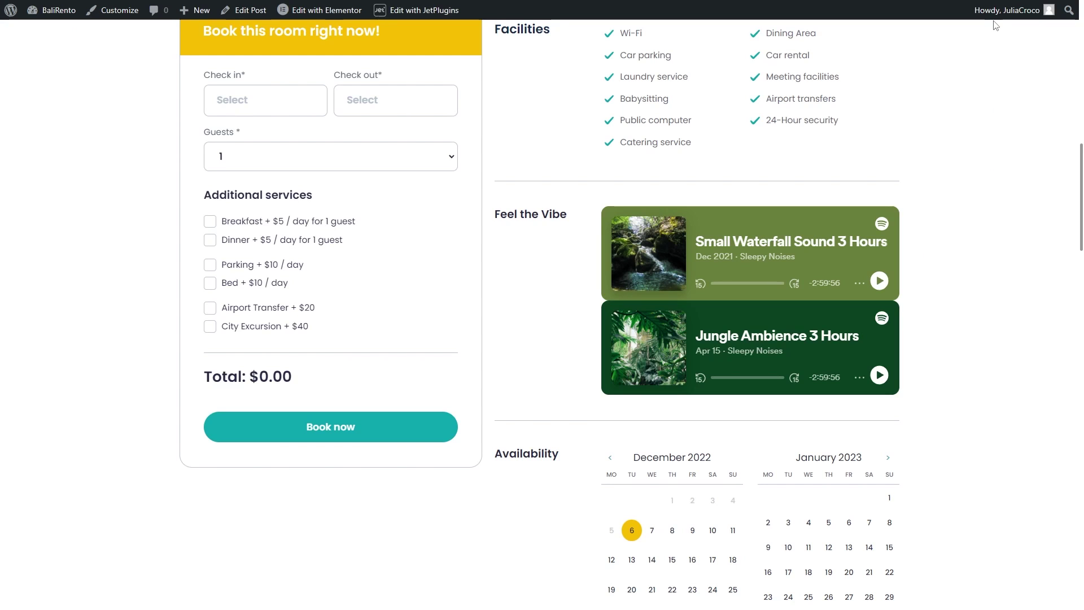
key(F5)
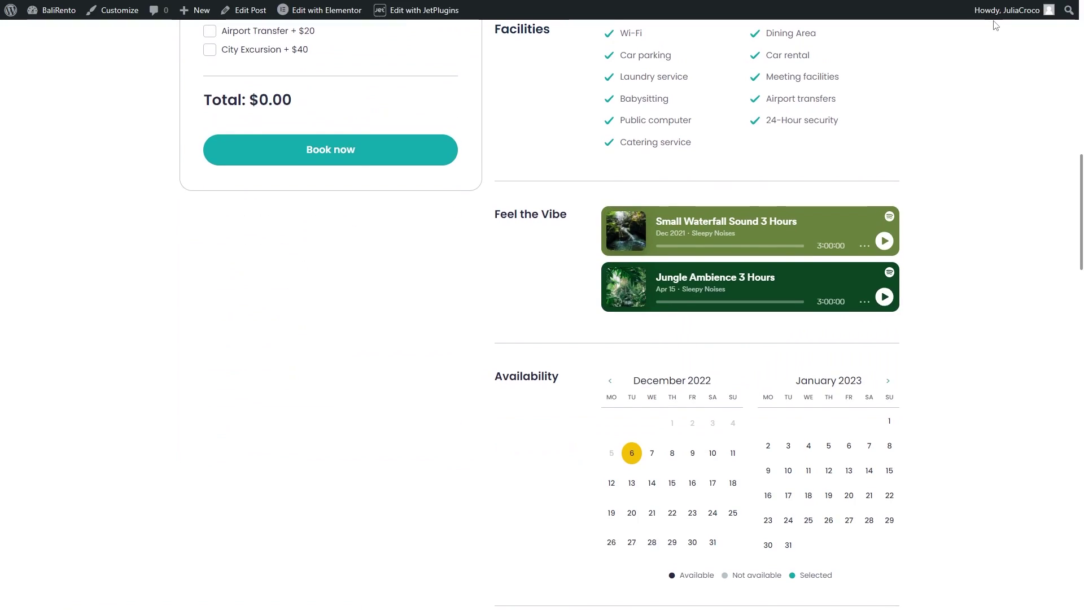